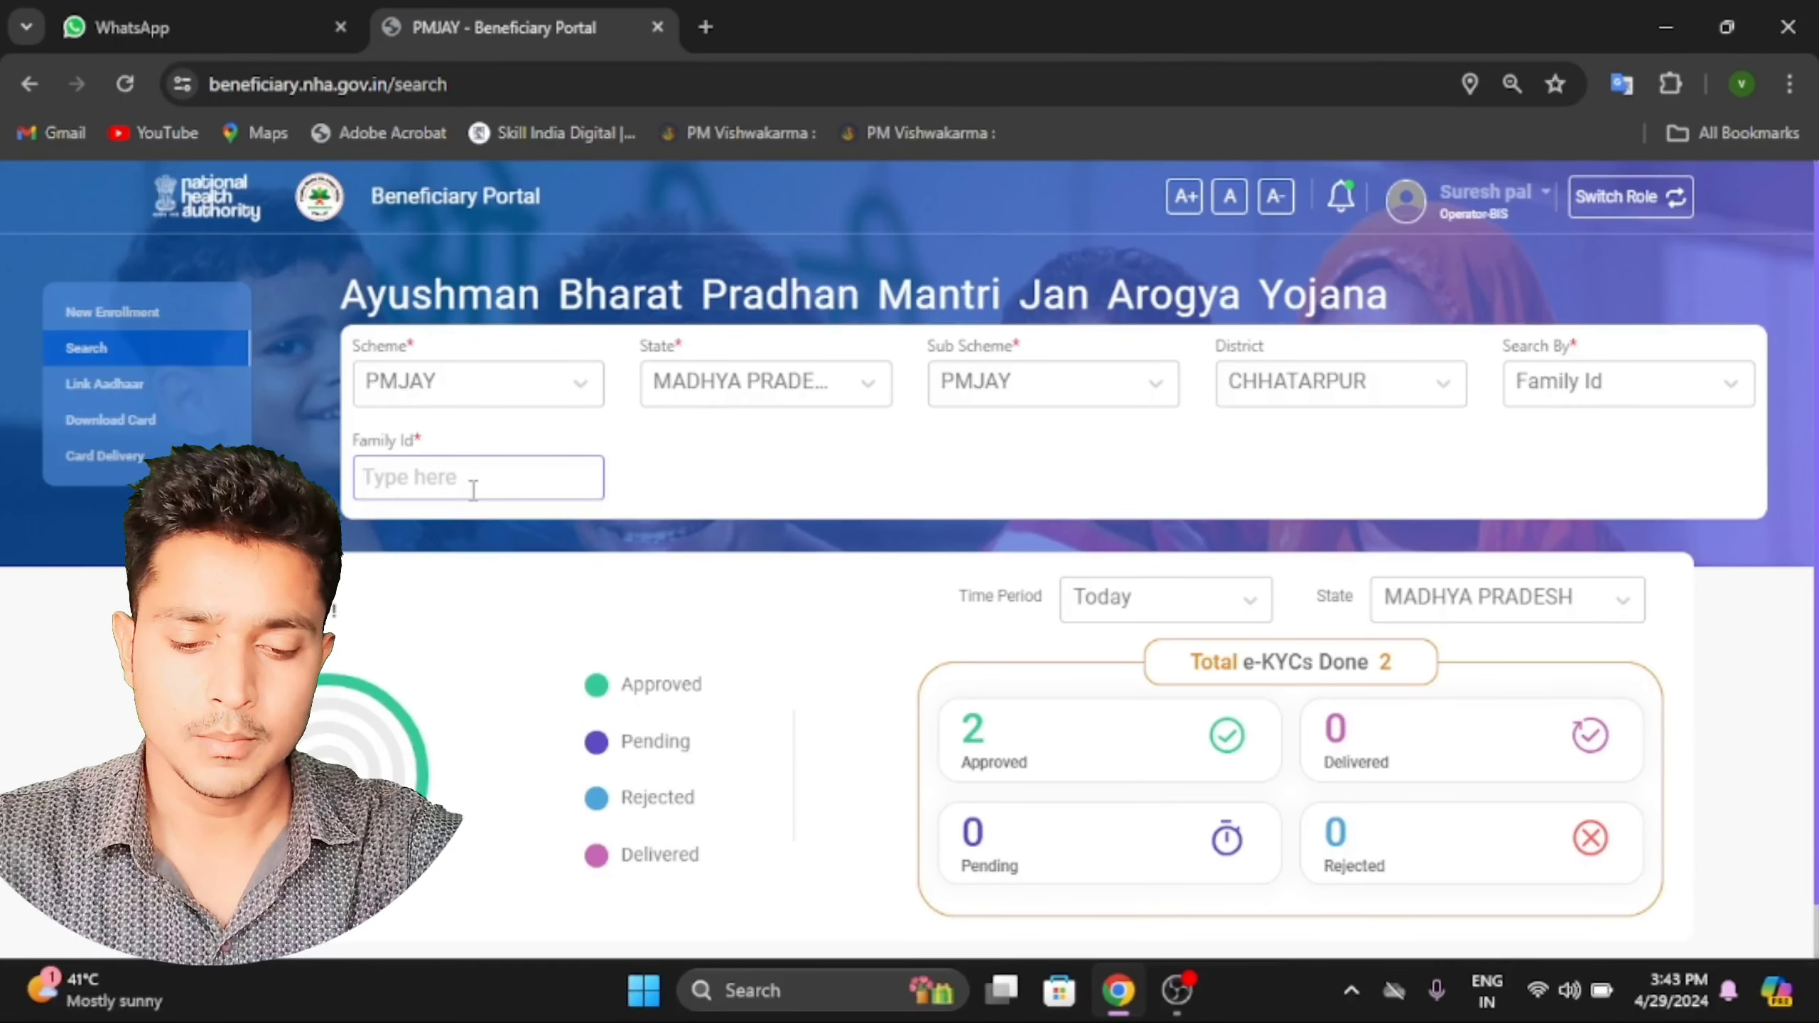
Paste the family's ID into the Family Id search field.
left_click(472, 491)
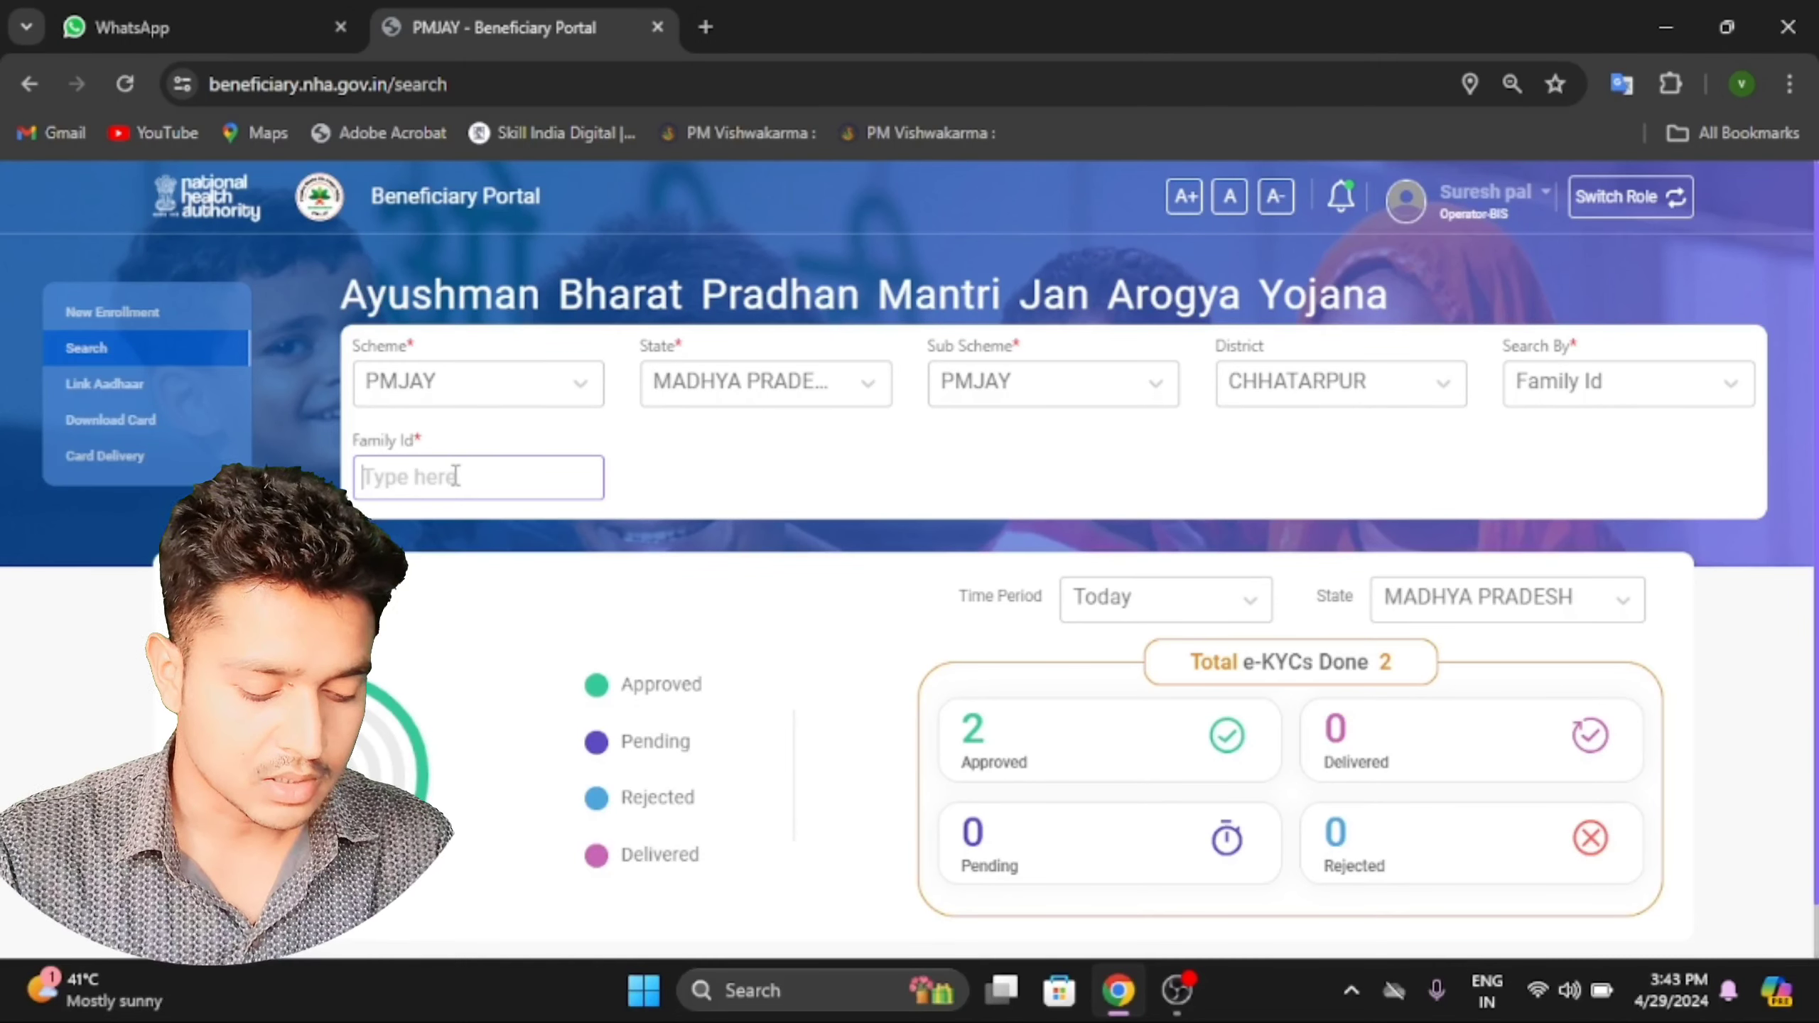
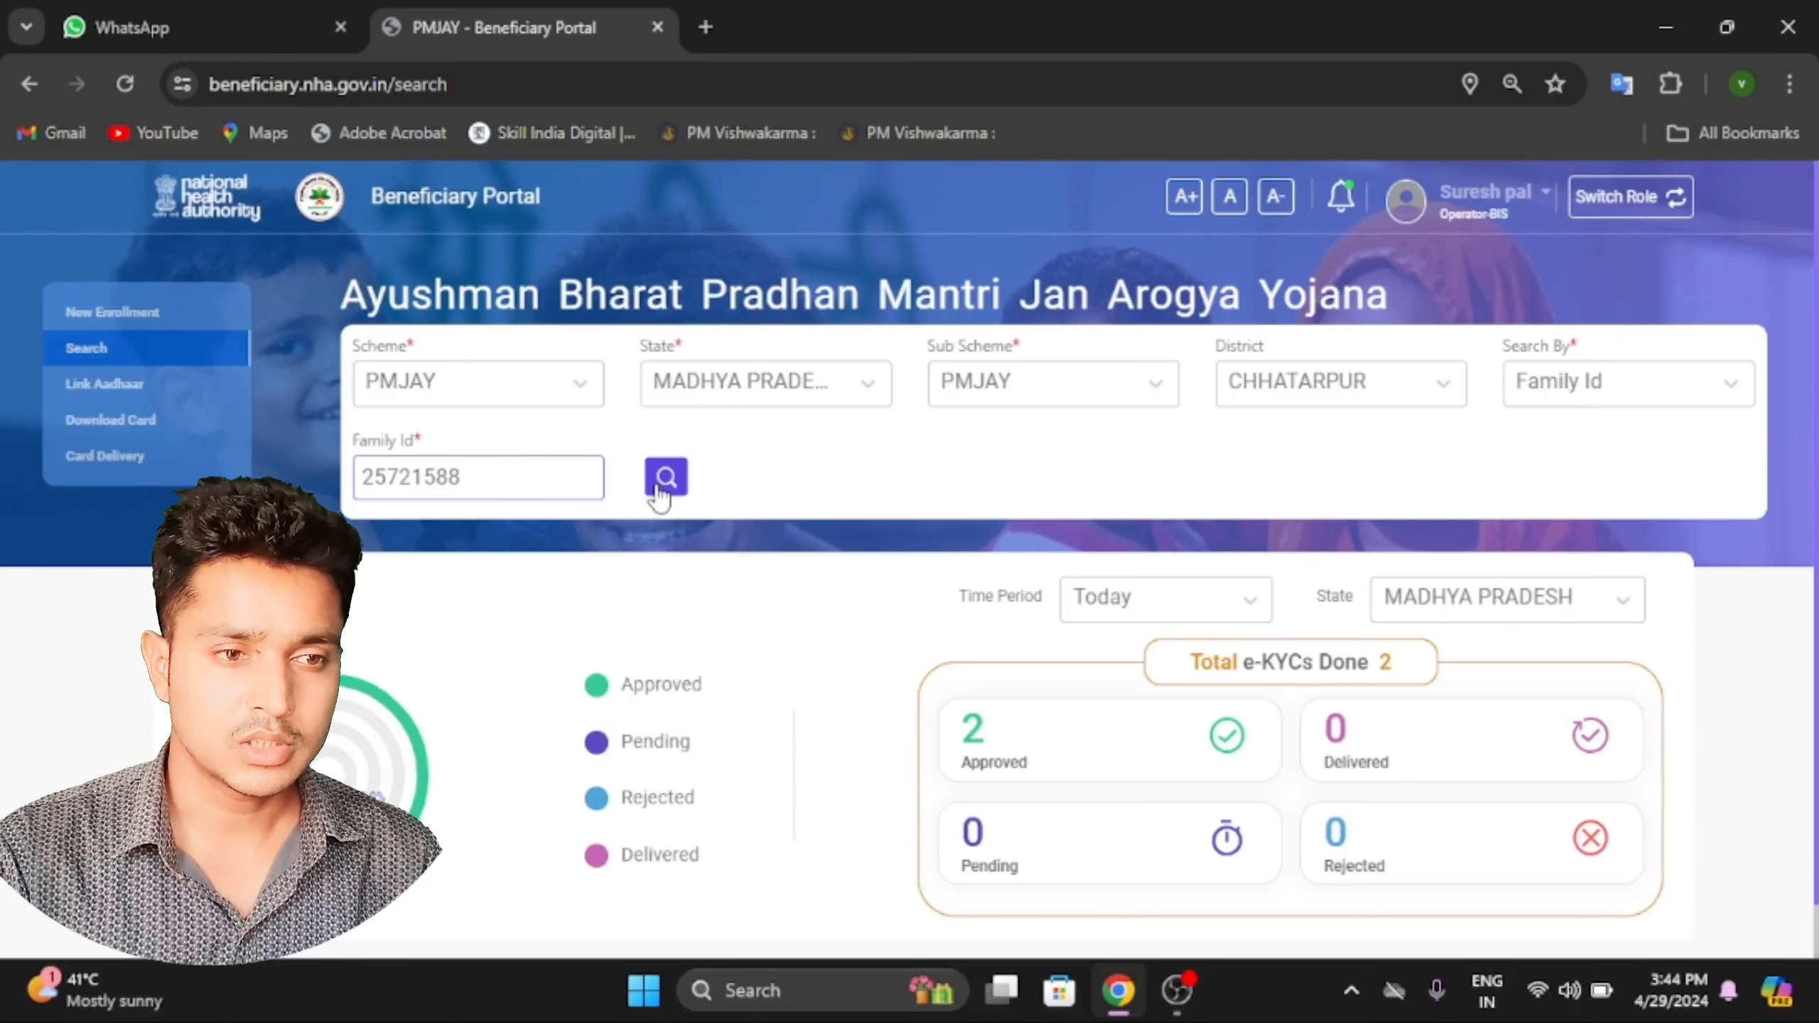
Run the family ID search and enlarge the page to read the four listed members.
left_click(657, 491)
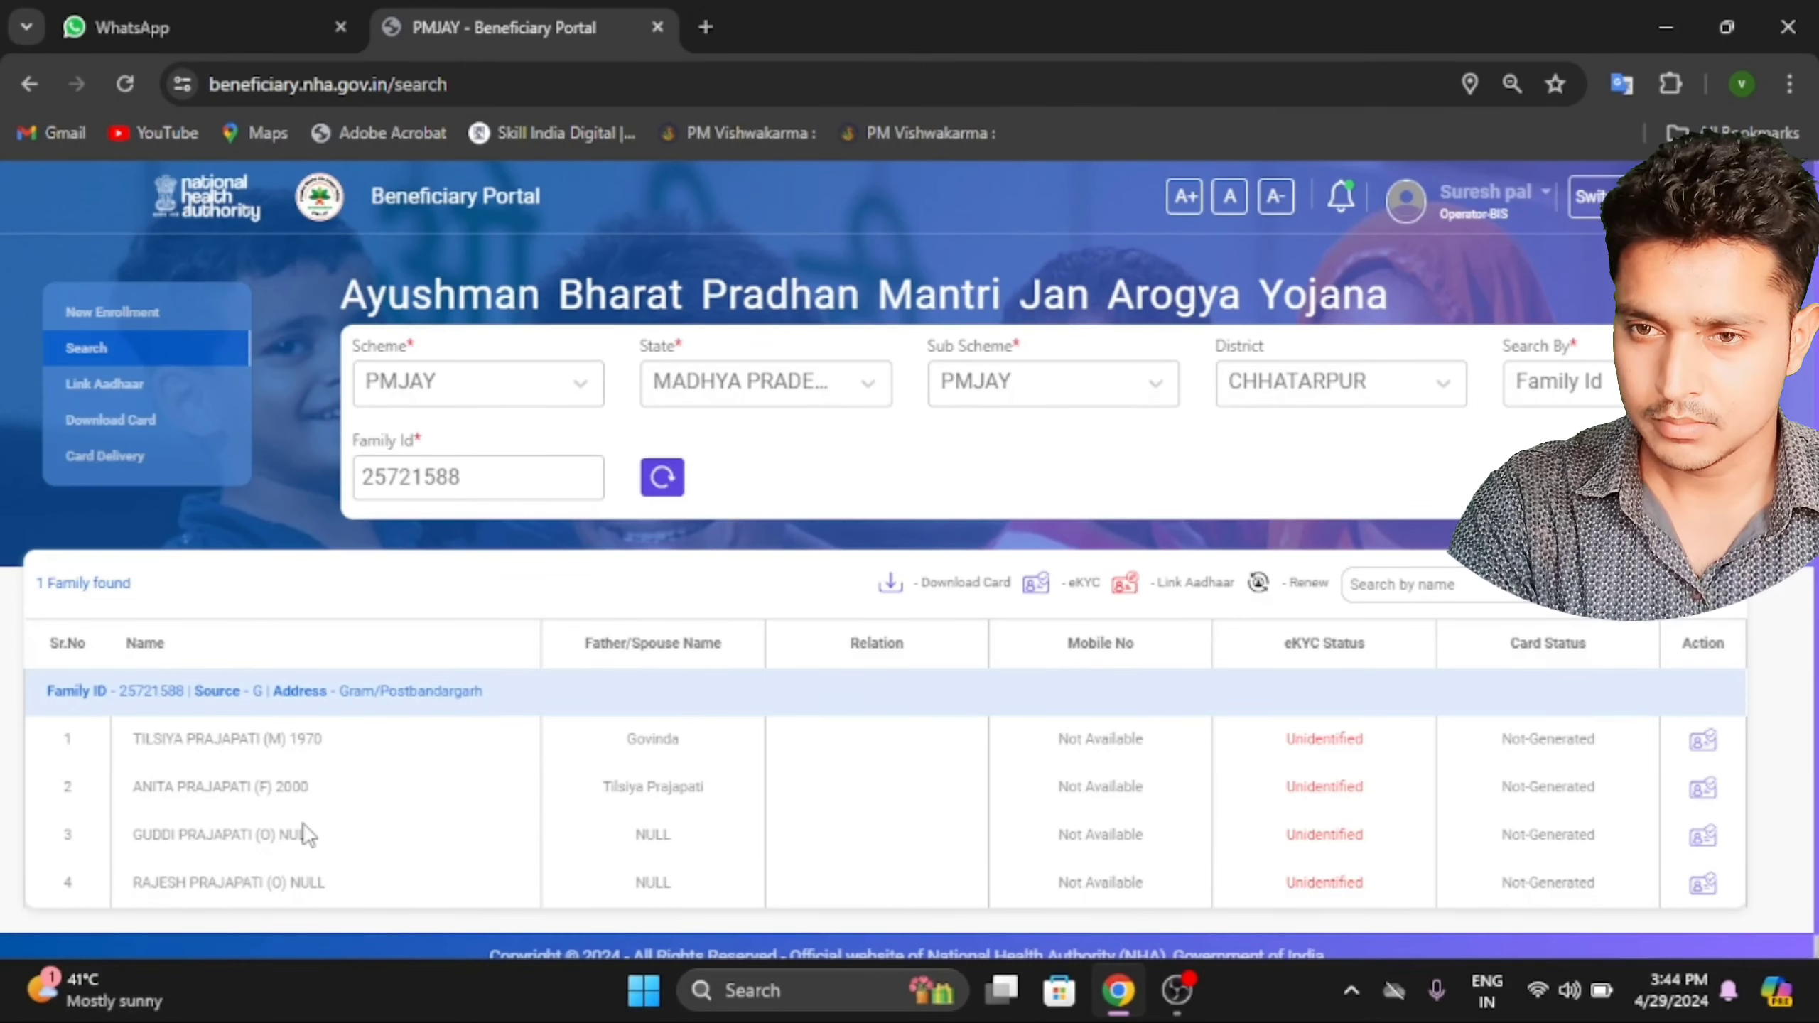
key("ctrl+plus")
key("ctrl+plus")
scroll(699, 764, "down", 5)
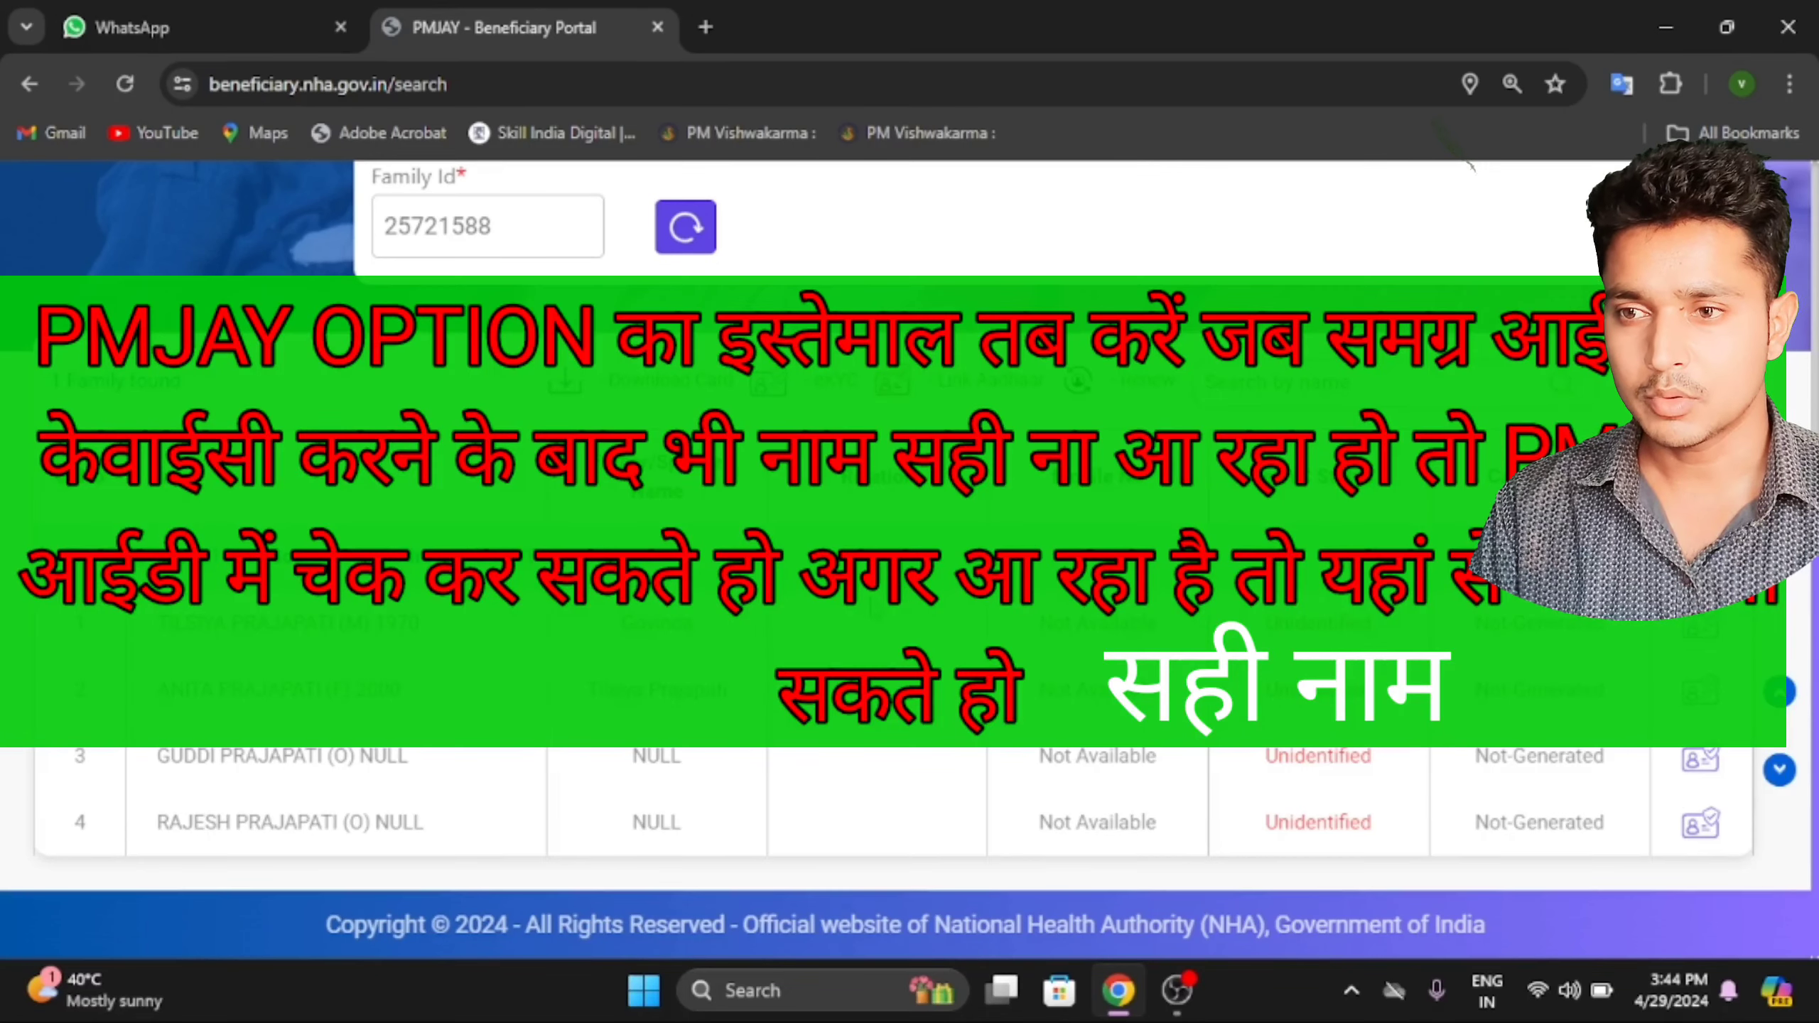
Select the Family Id value for copying and open a new browser tab.
left_click(495, 229)
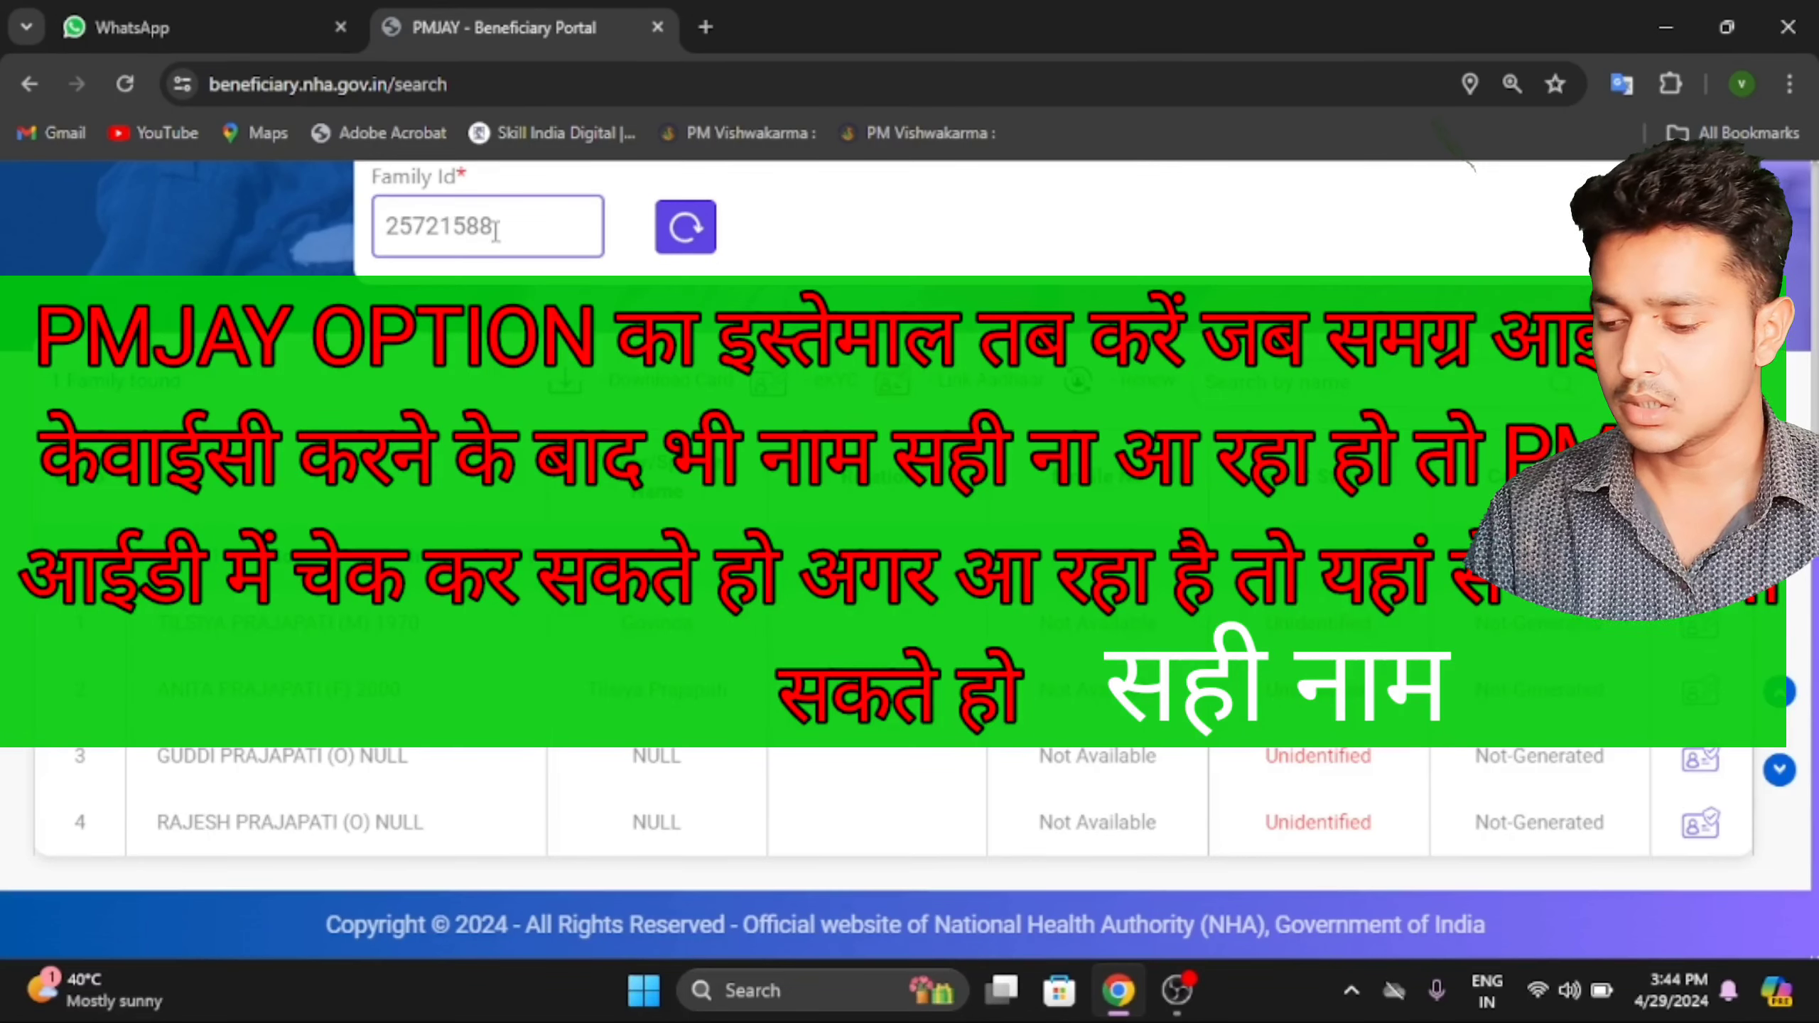
left_click_drag(495, 230, 114, 193)
key("ctrl+c")
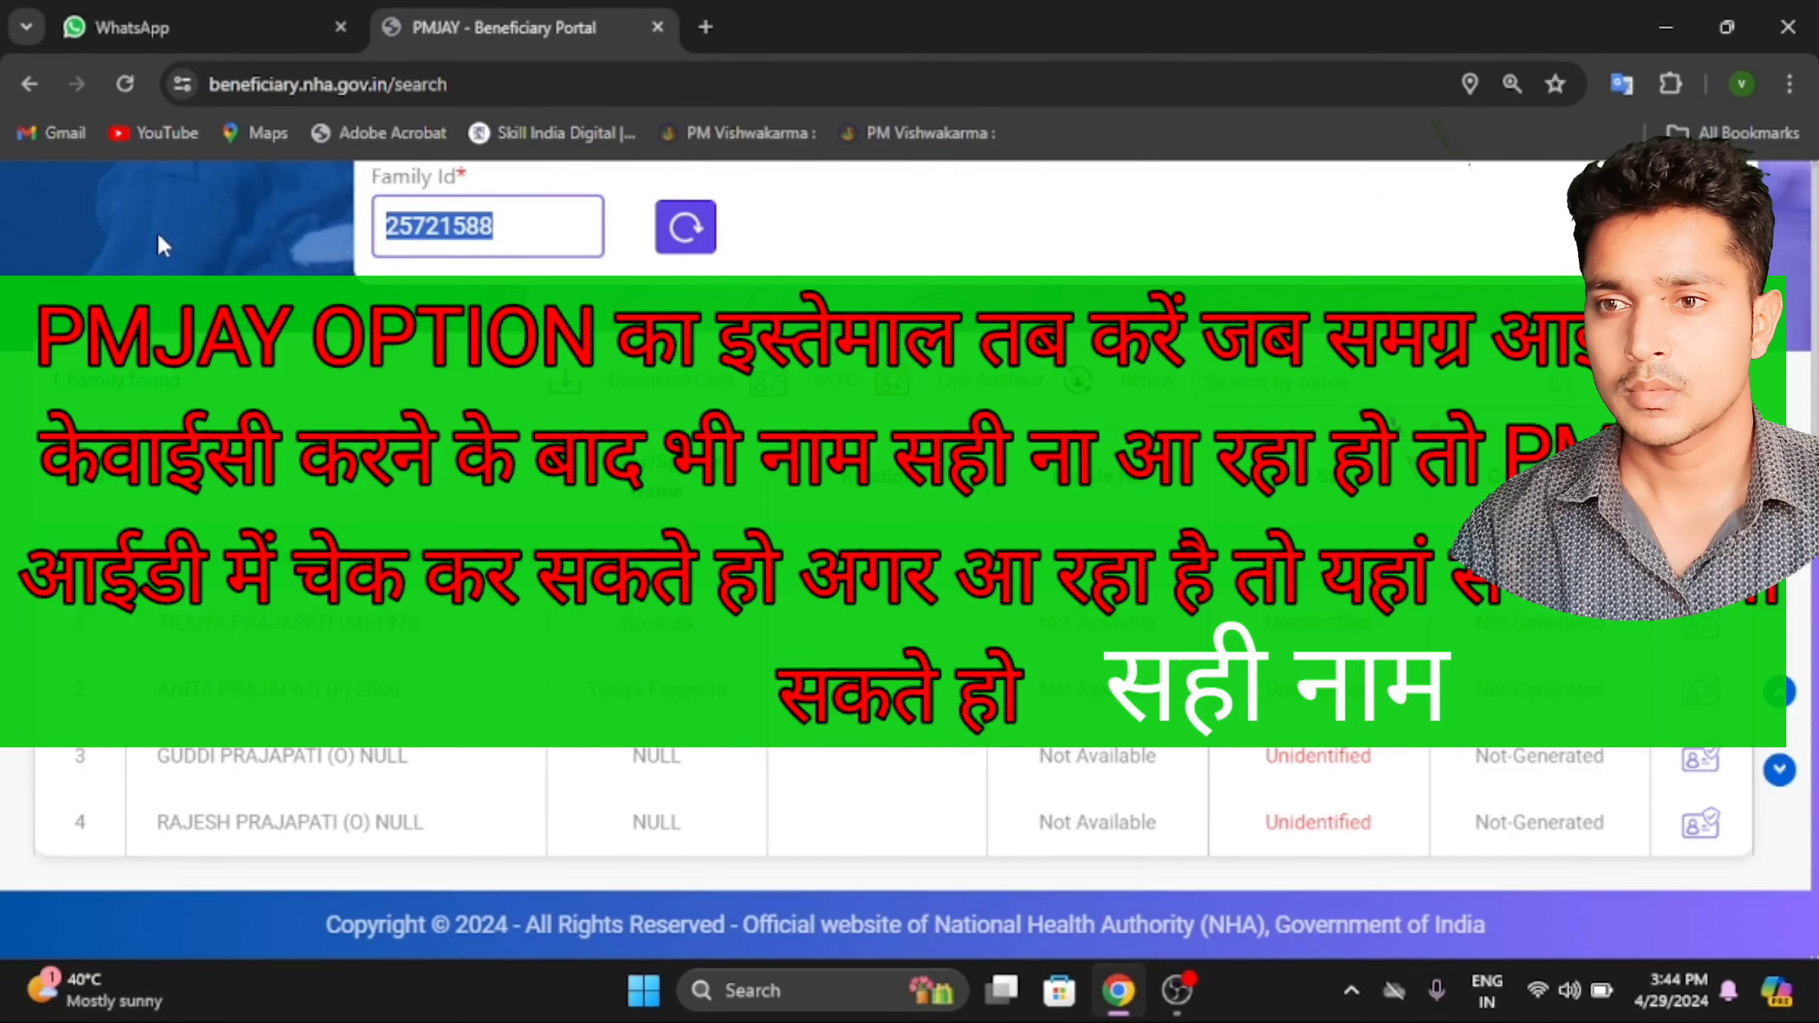
left_click(705, 27)
Search the web for 'samgr' and open the Samagra Samajik Suraksha Mission website.
type("s")
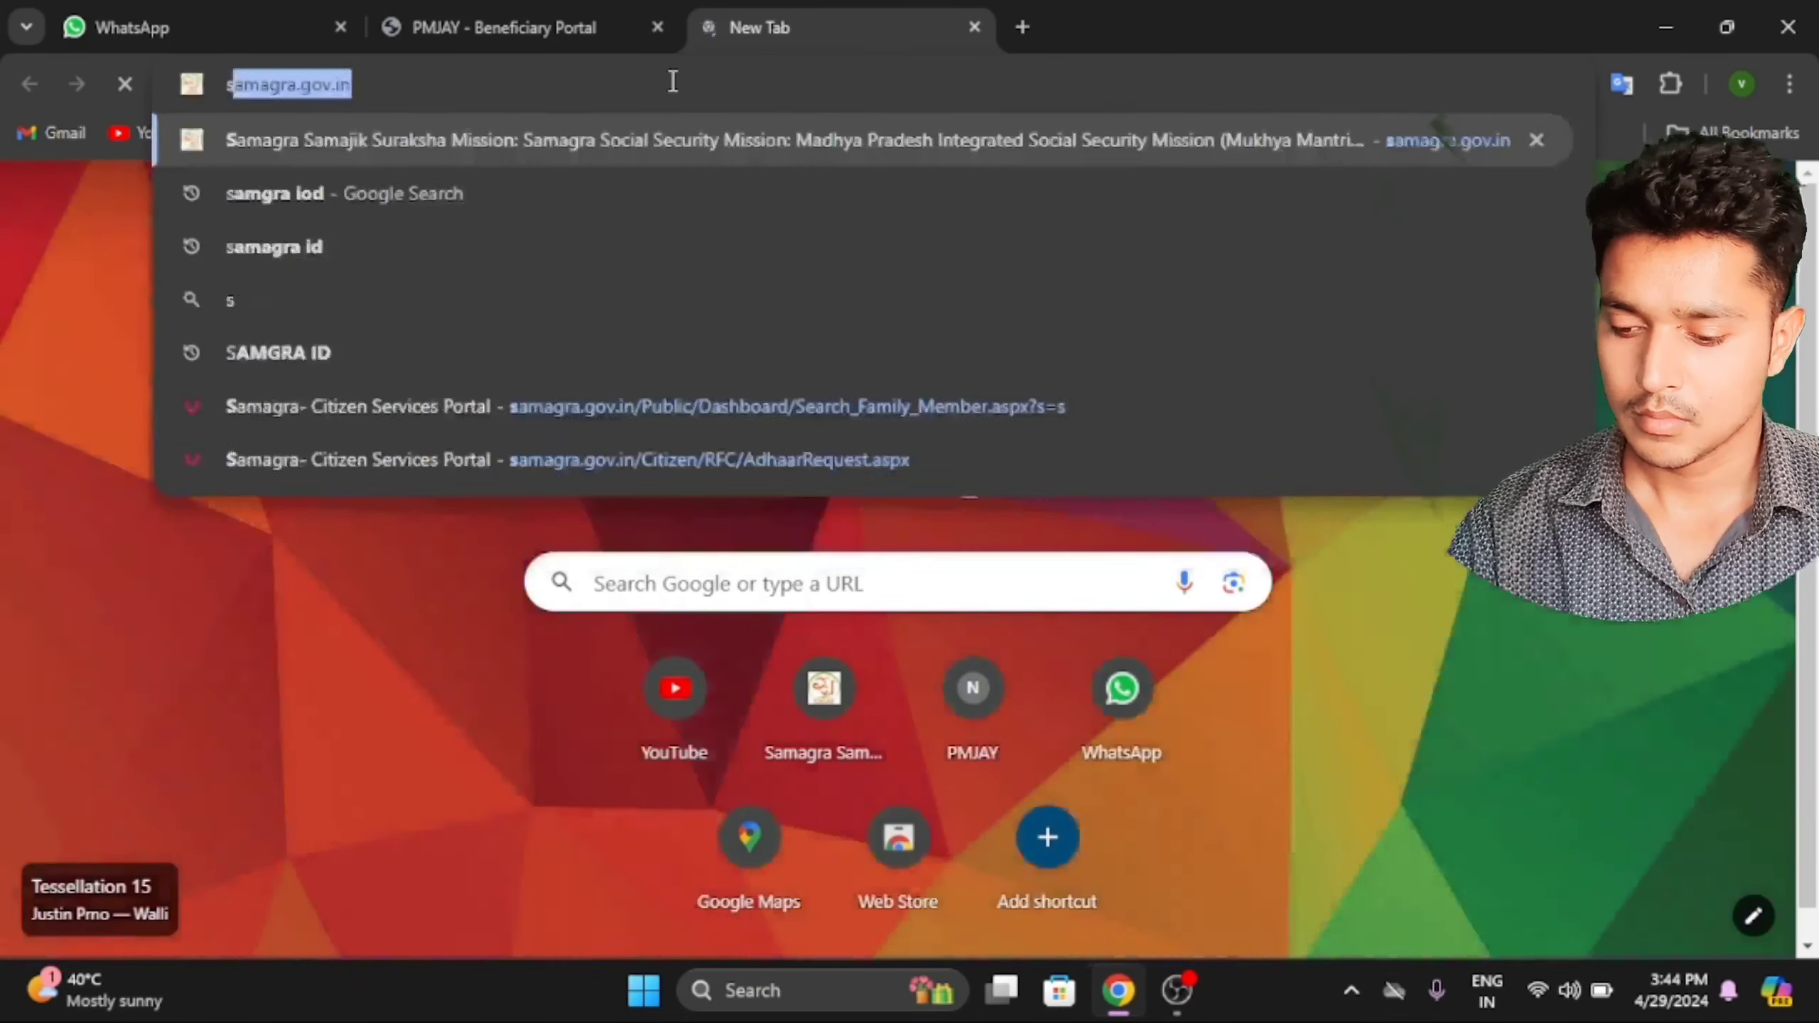
type("amgr")
key("Return")
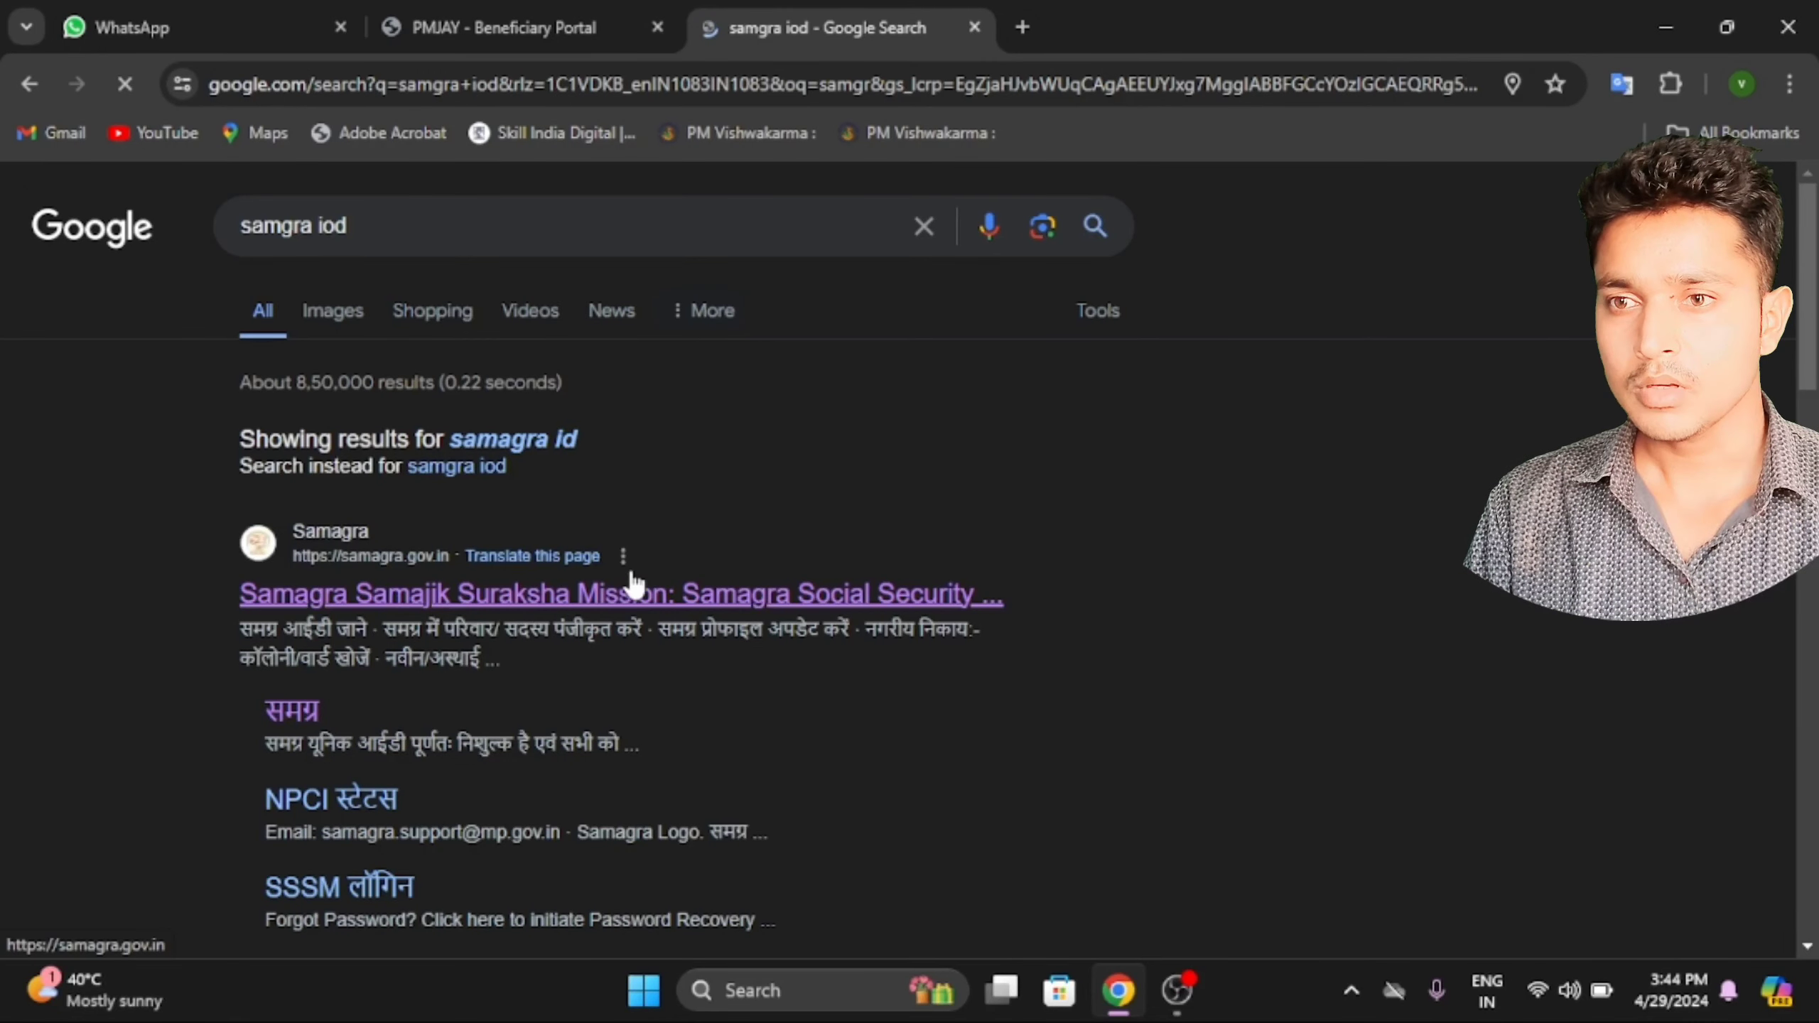
left_click(666, 596)
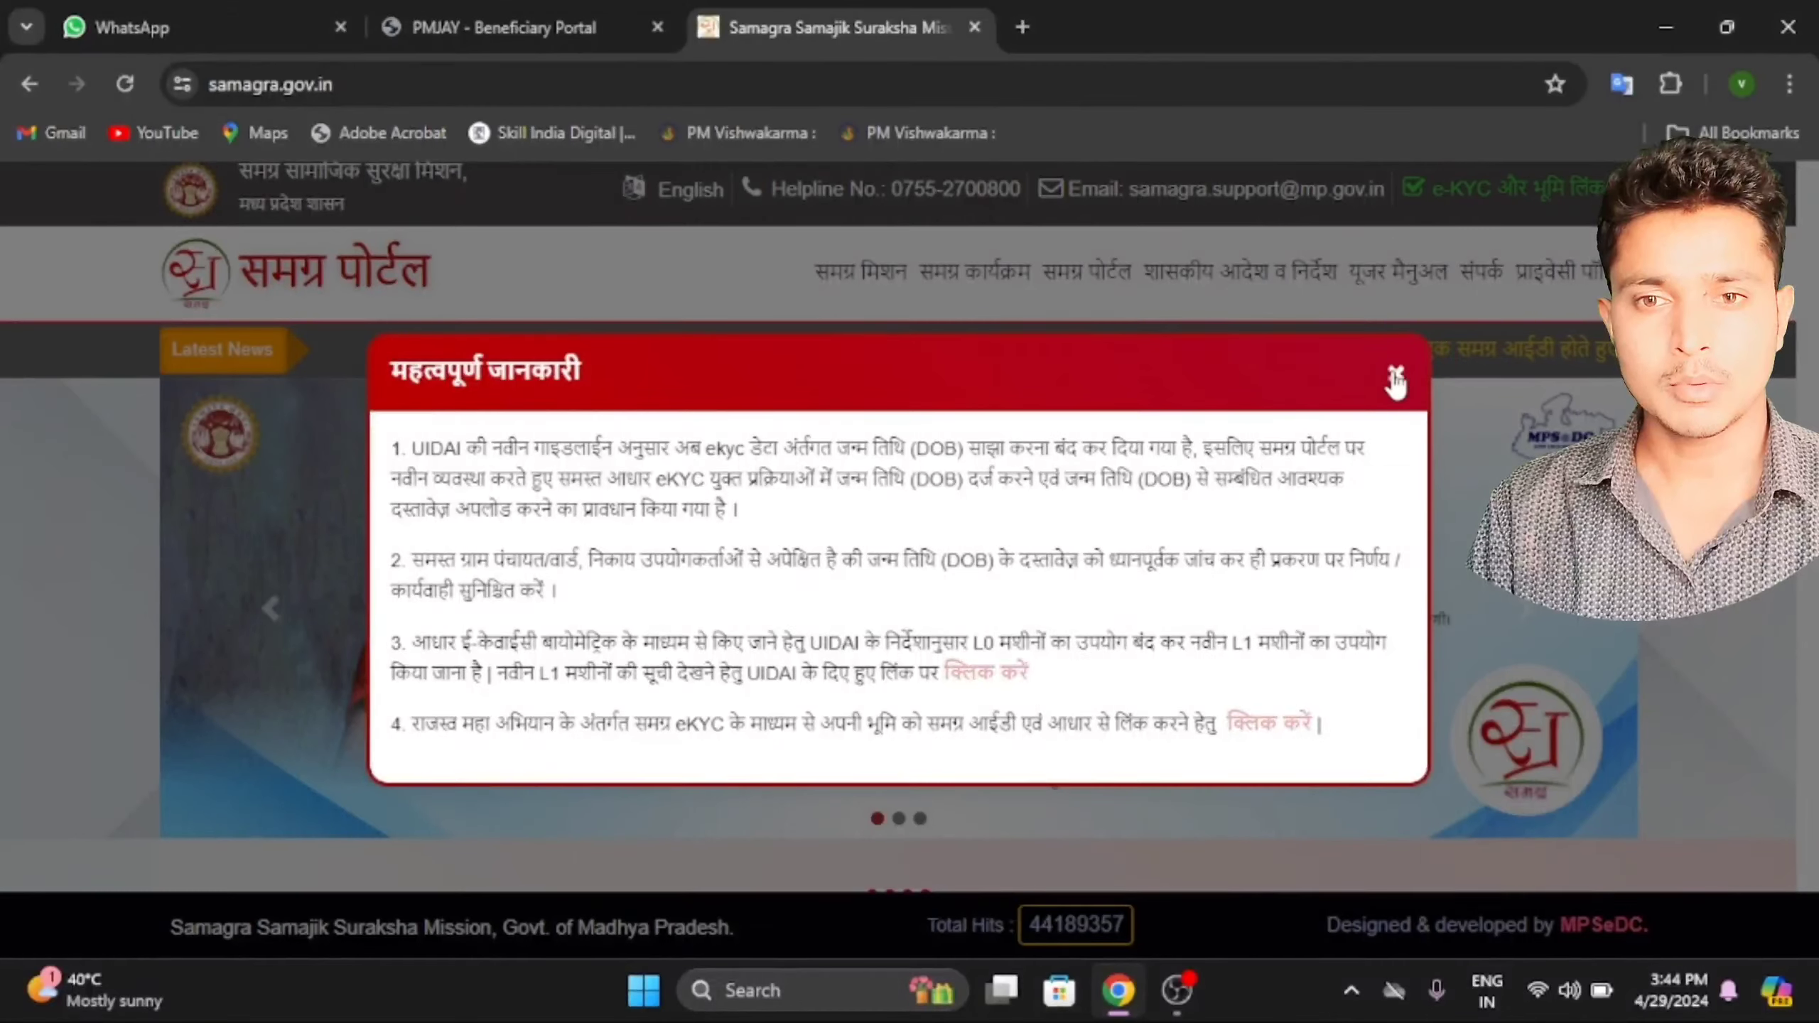
Dismiss the eKYC information notice and go to the Samagra family card printing page.
left_click(1395, 377)
scroll(824, 591, "down", 6)
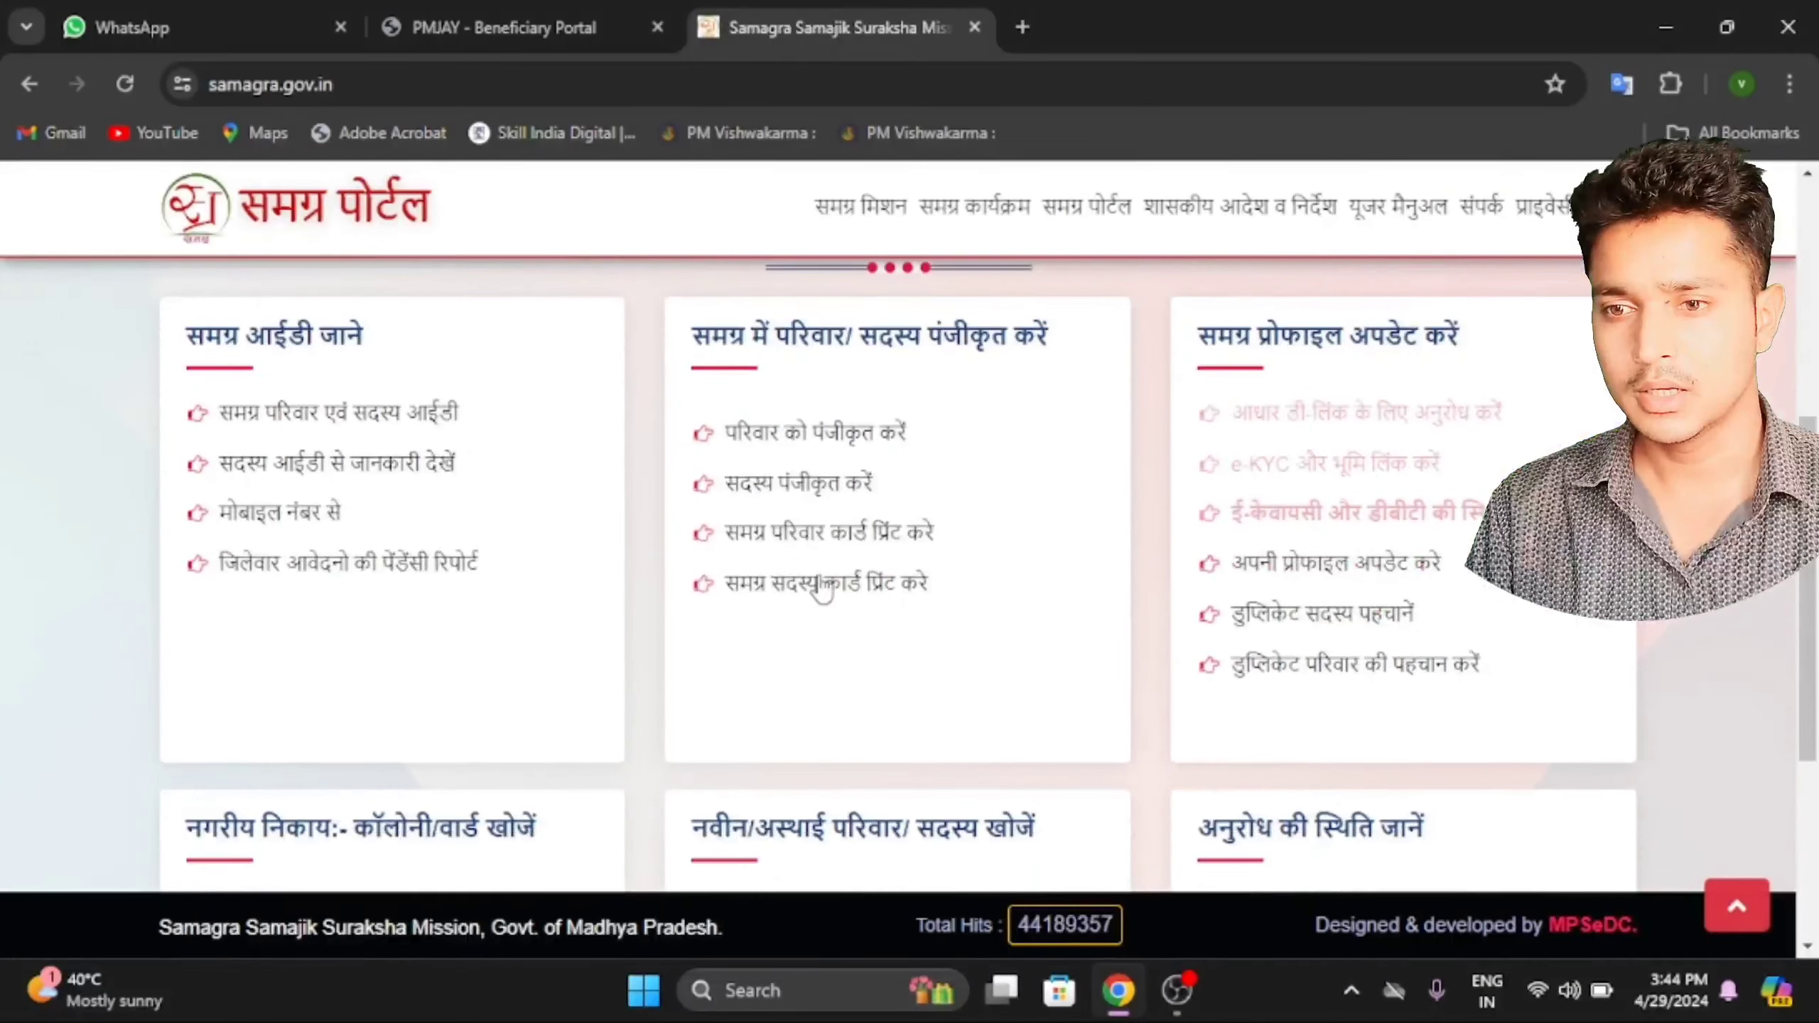
left_click(817, 532)
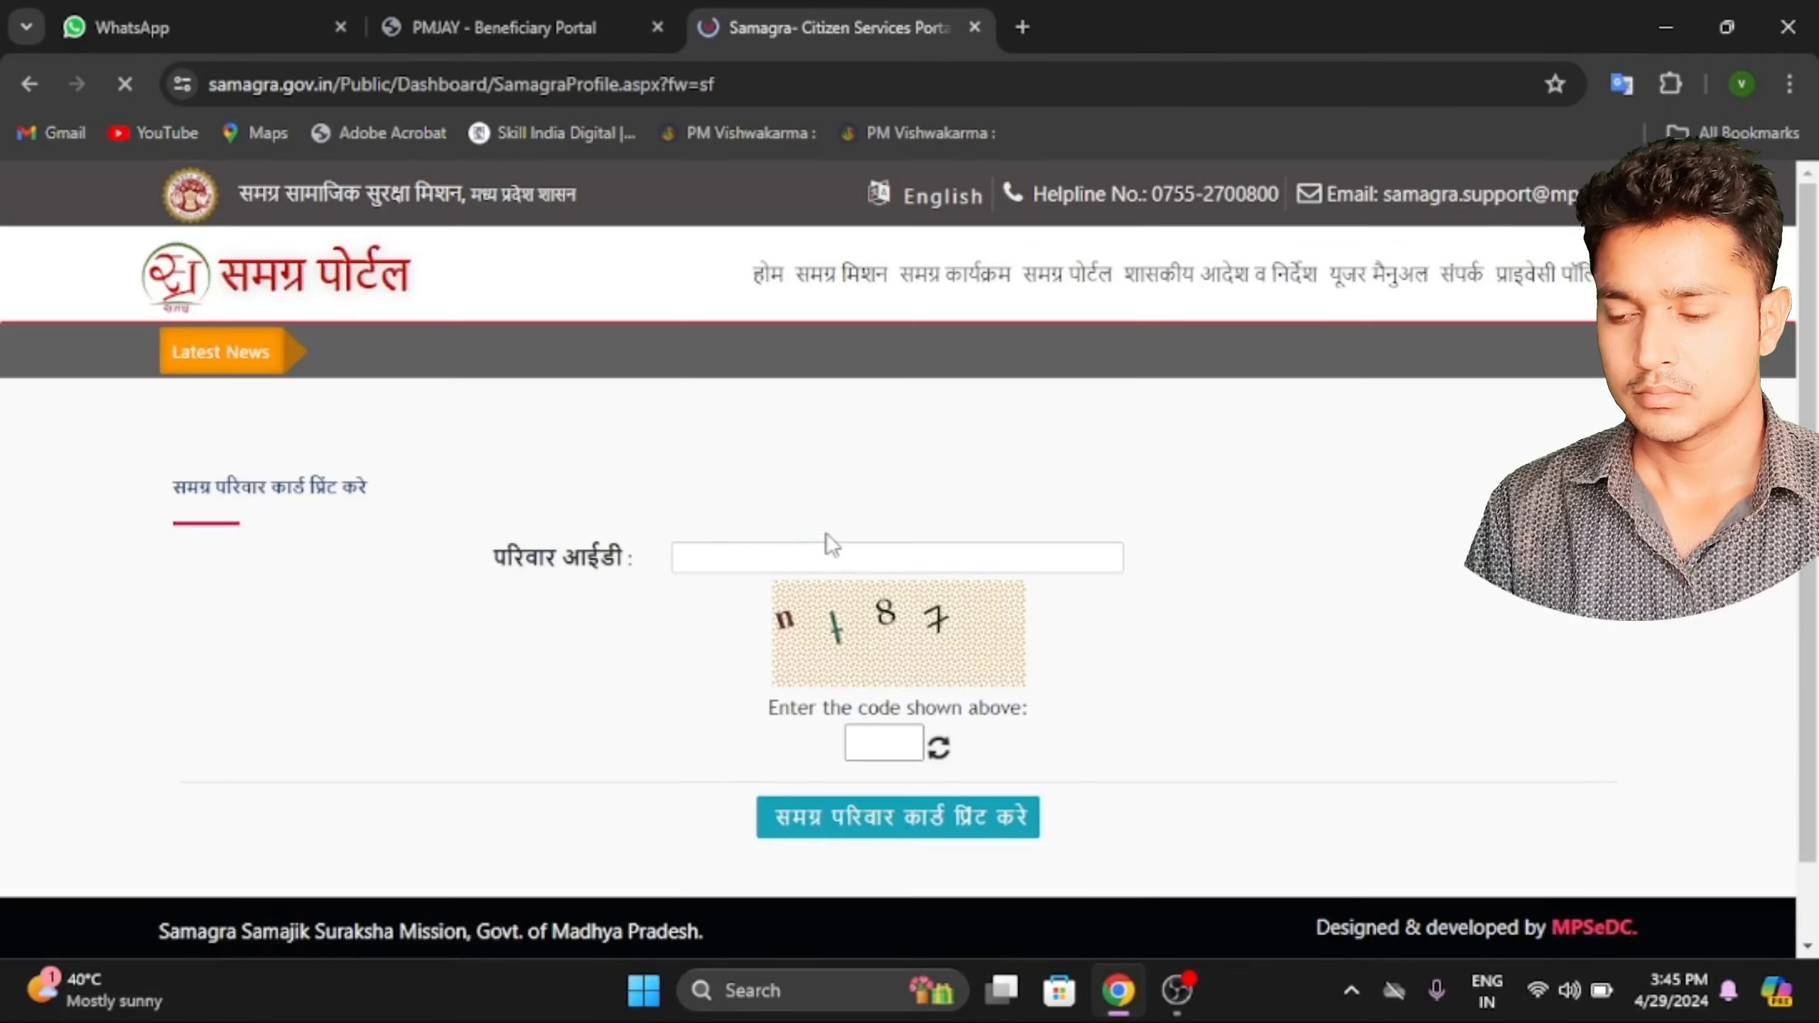
Generate the family card for the pasted family ID, then return to the beneficiary portal results.
left_click(800, 560)
key("ctrl+v")
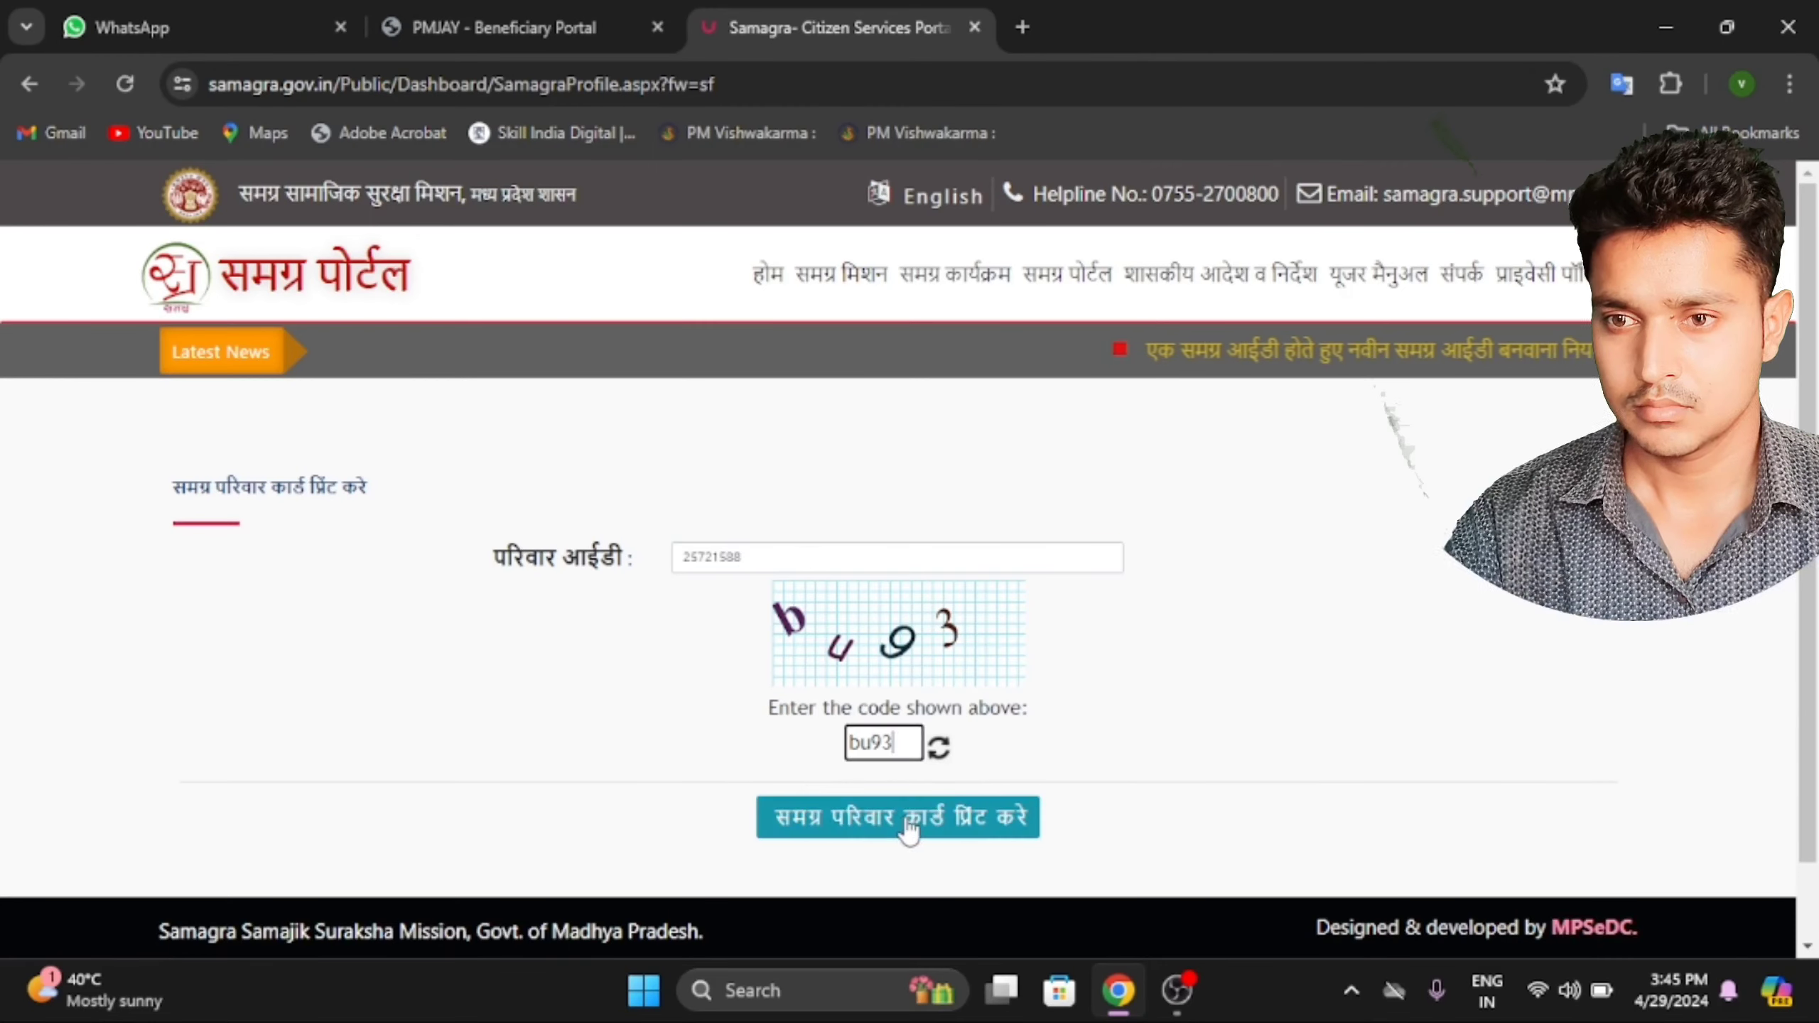
left_click(909, 817)
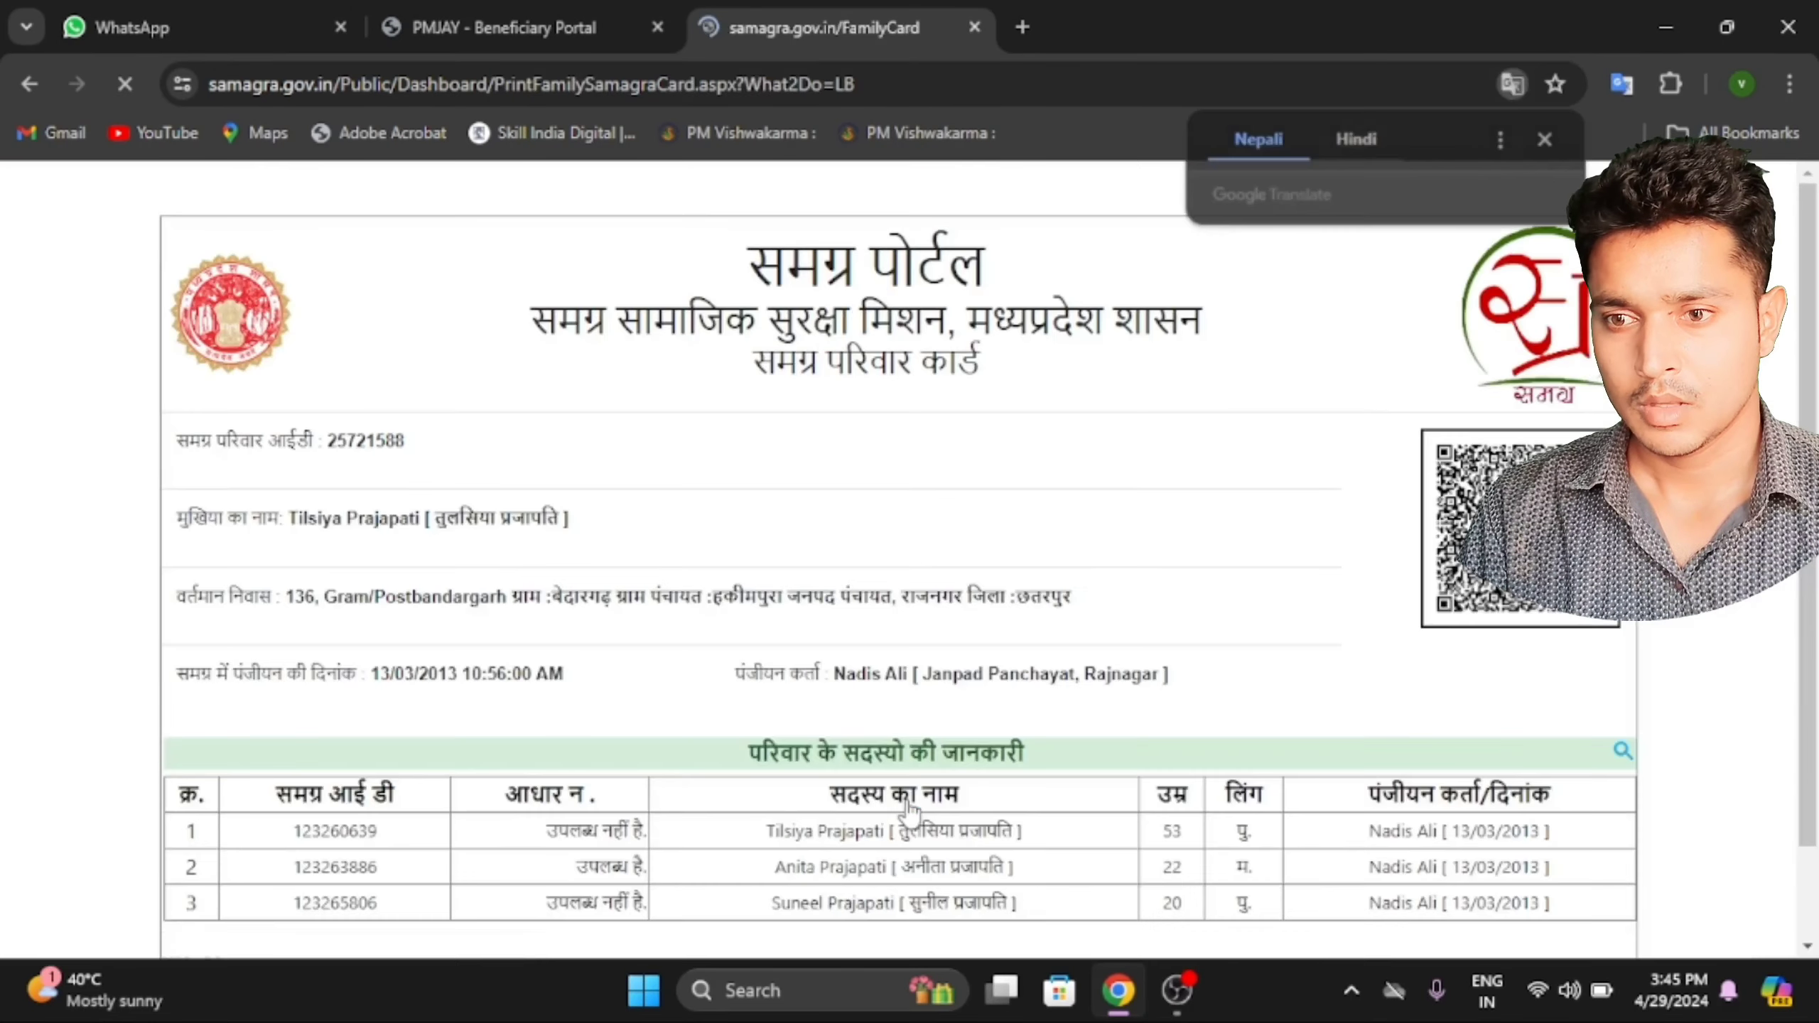
scroll(908, 809, "down", 1)
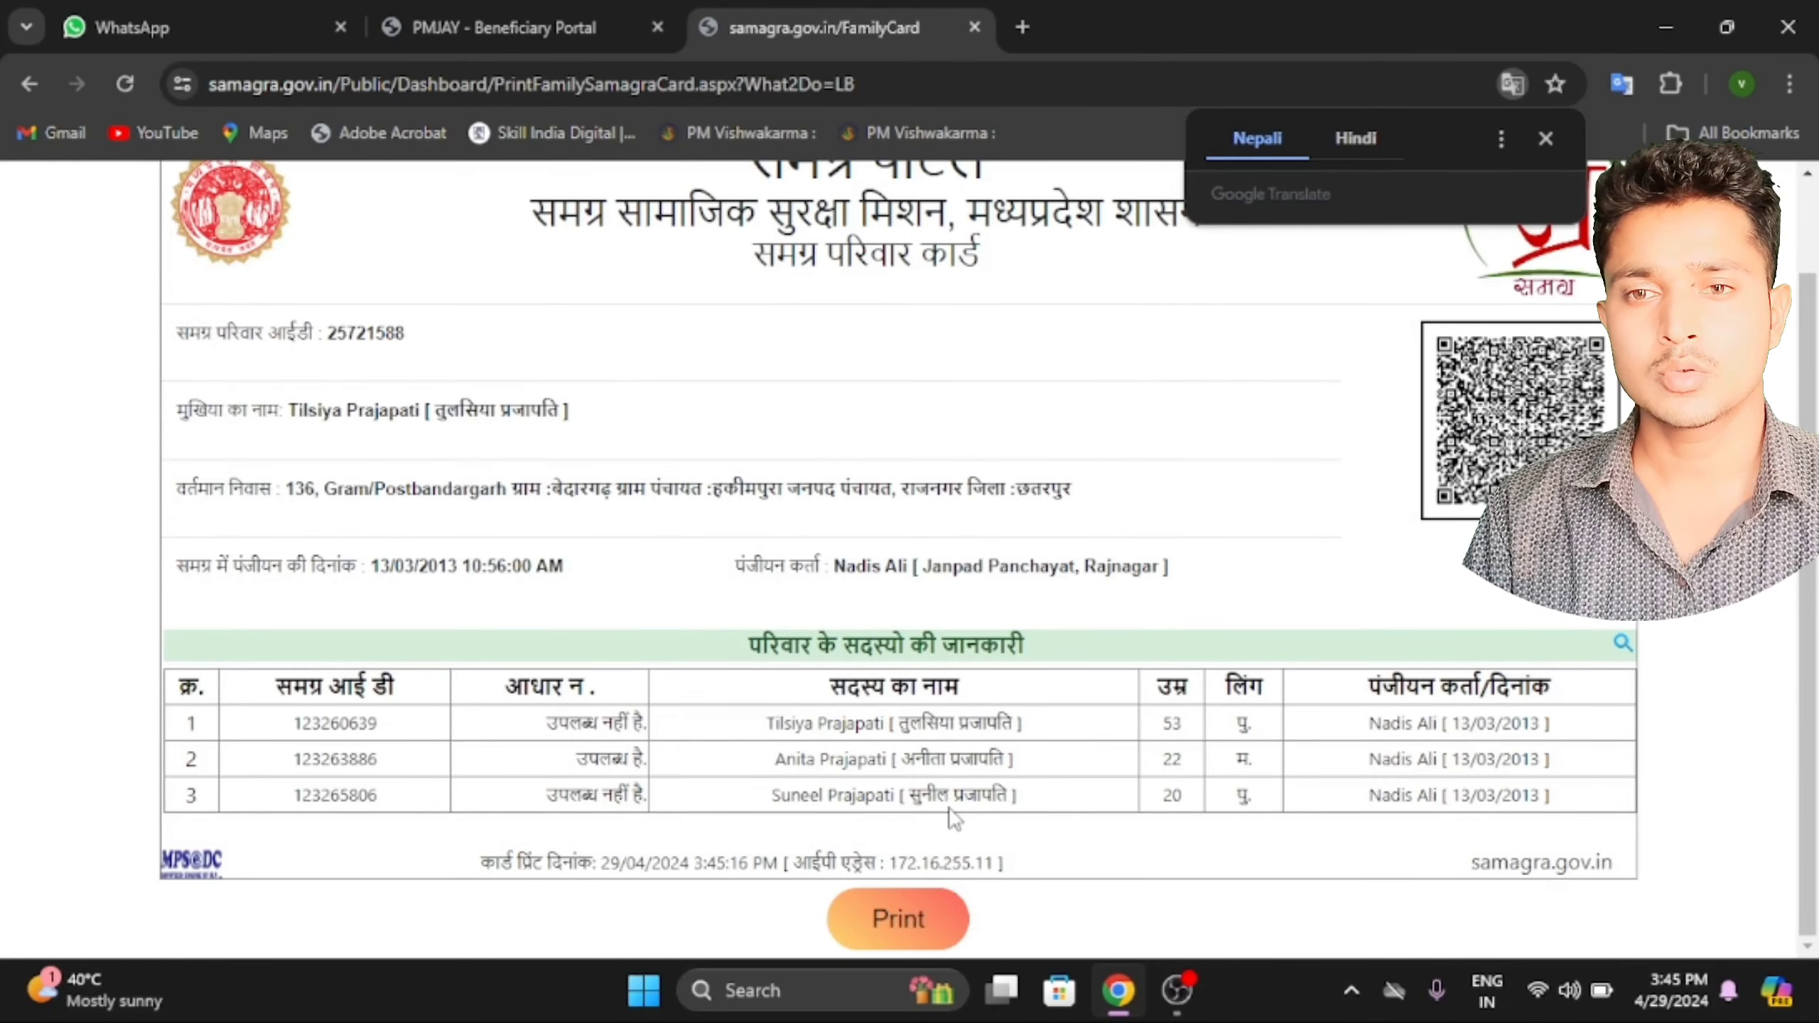
left_click(1546, 138)
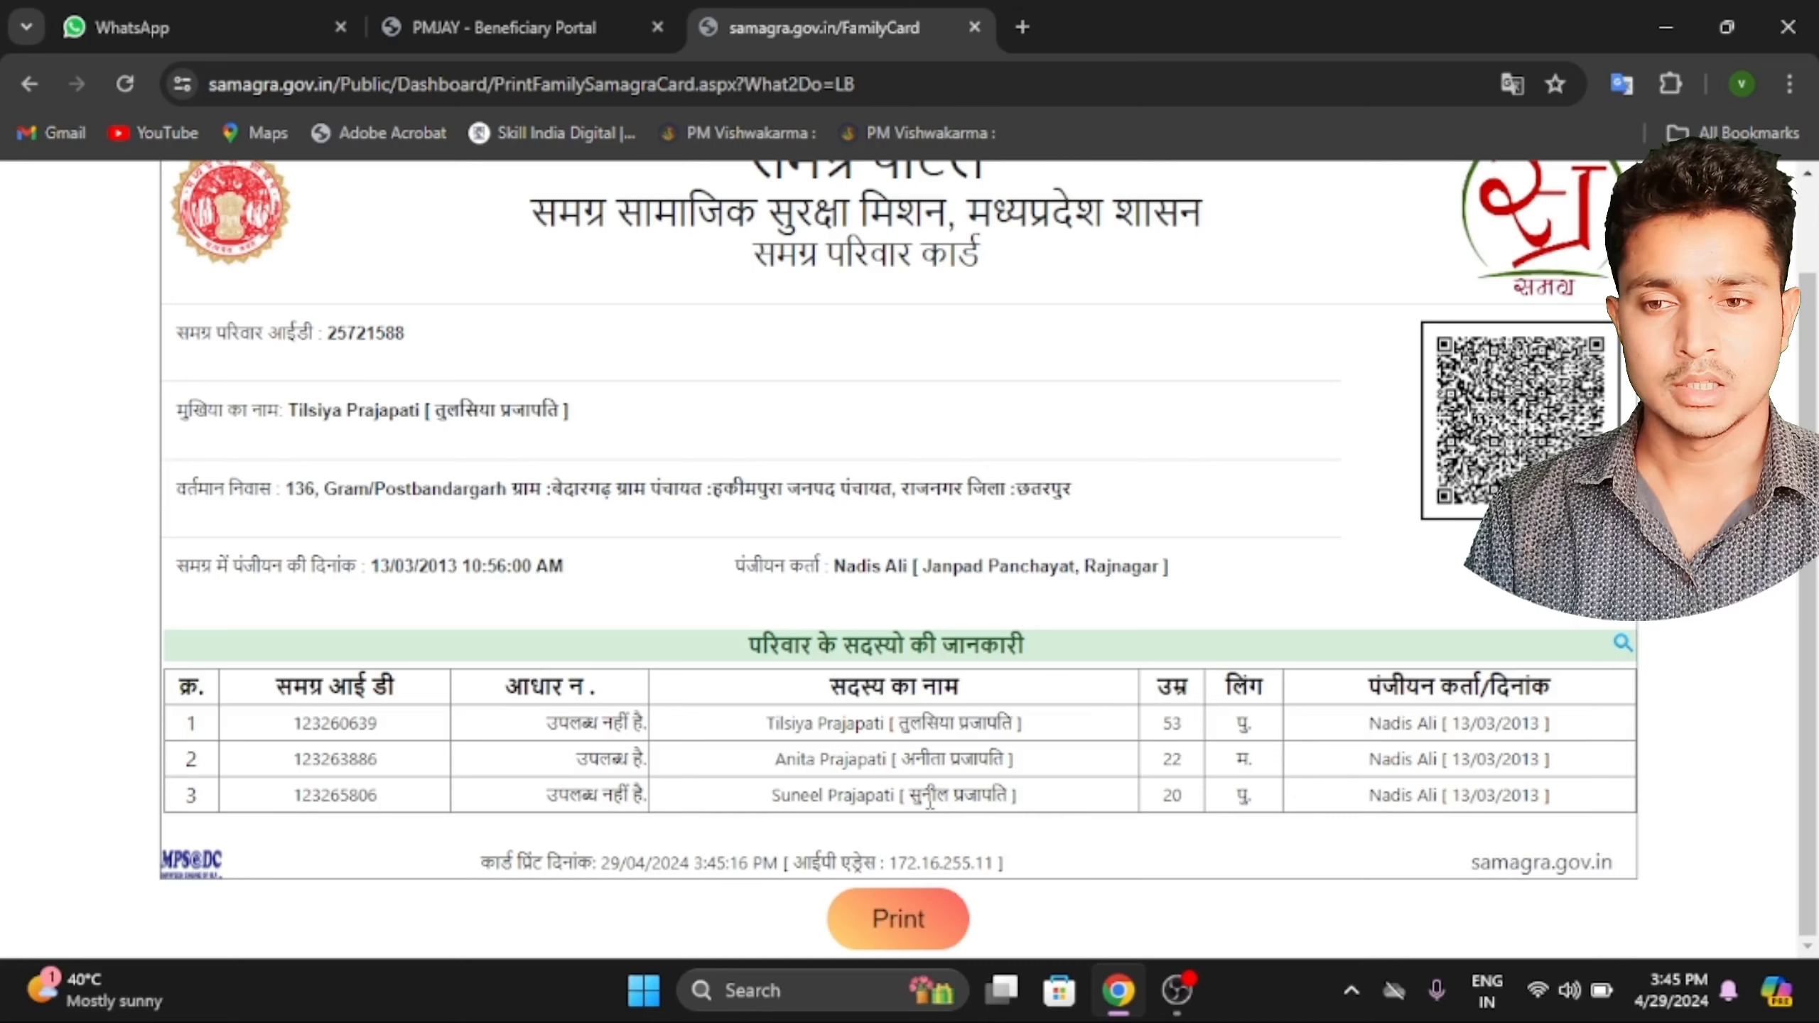
left_click(637, 12)
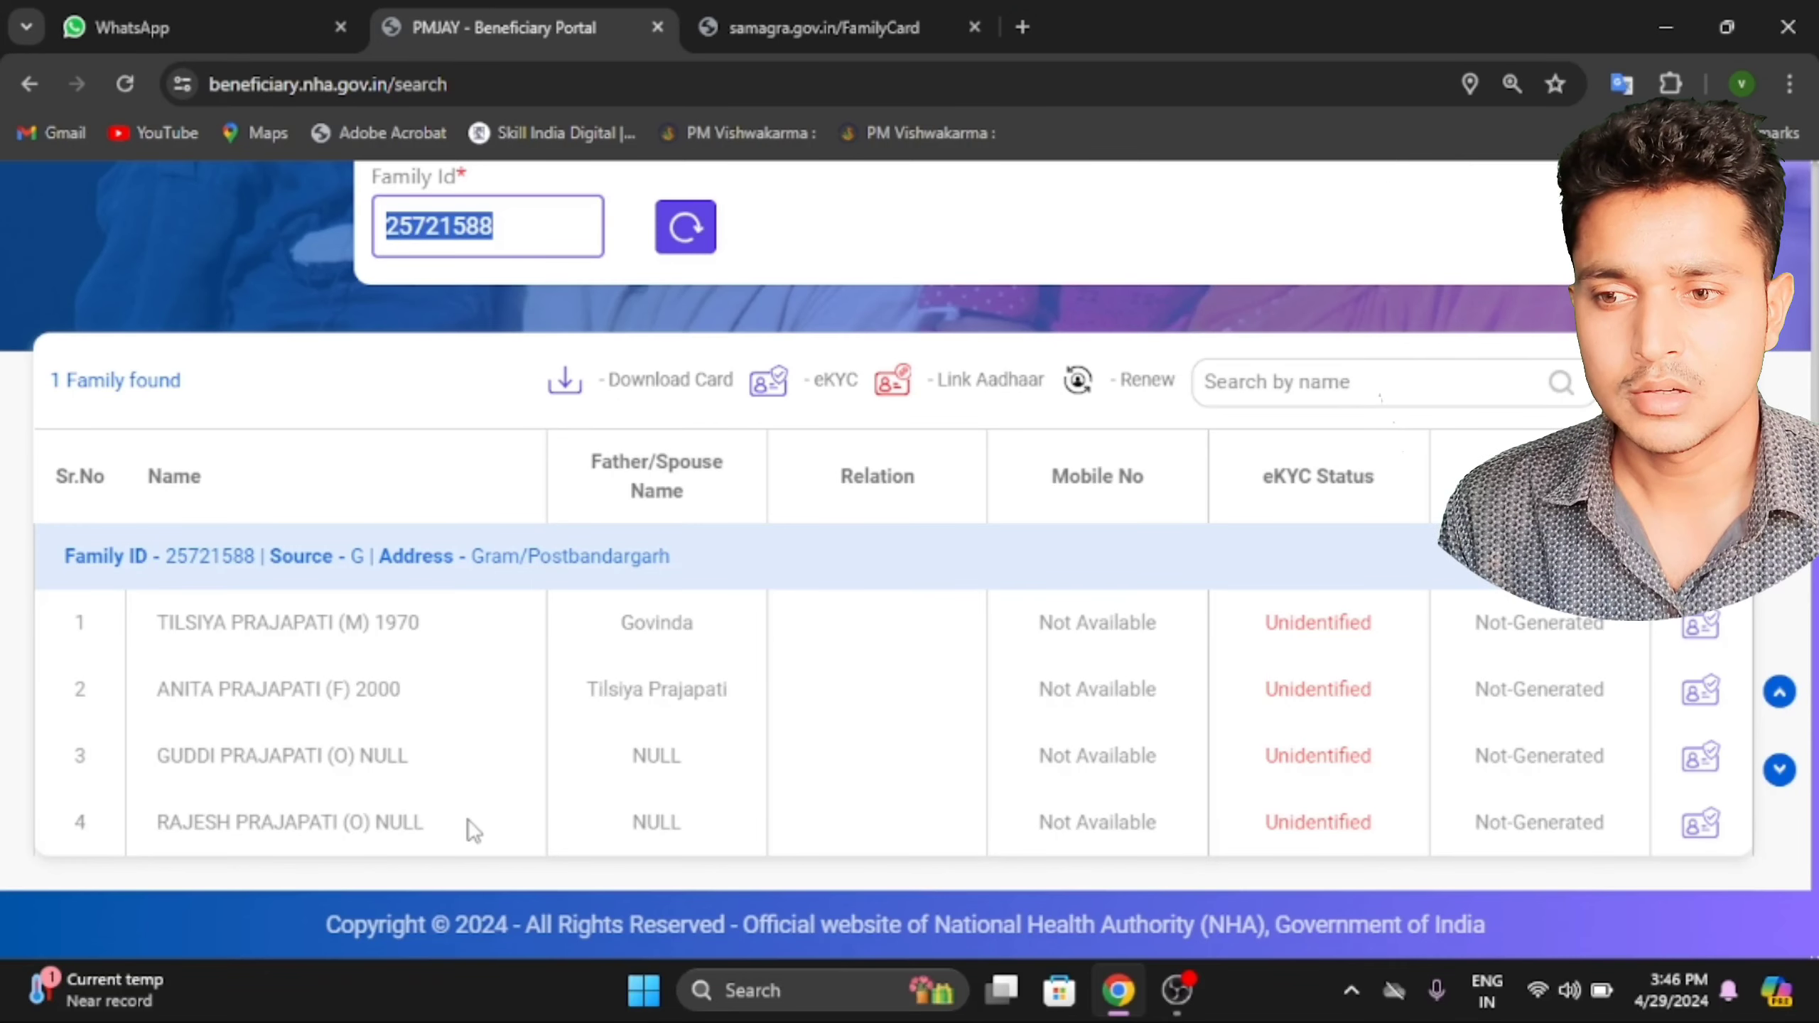
Scroll through the PMJAY results showing four members, all eKYC Unidentified with cards Not-Generated.
scroll(474, 831, "up", 2)
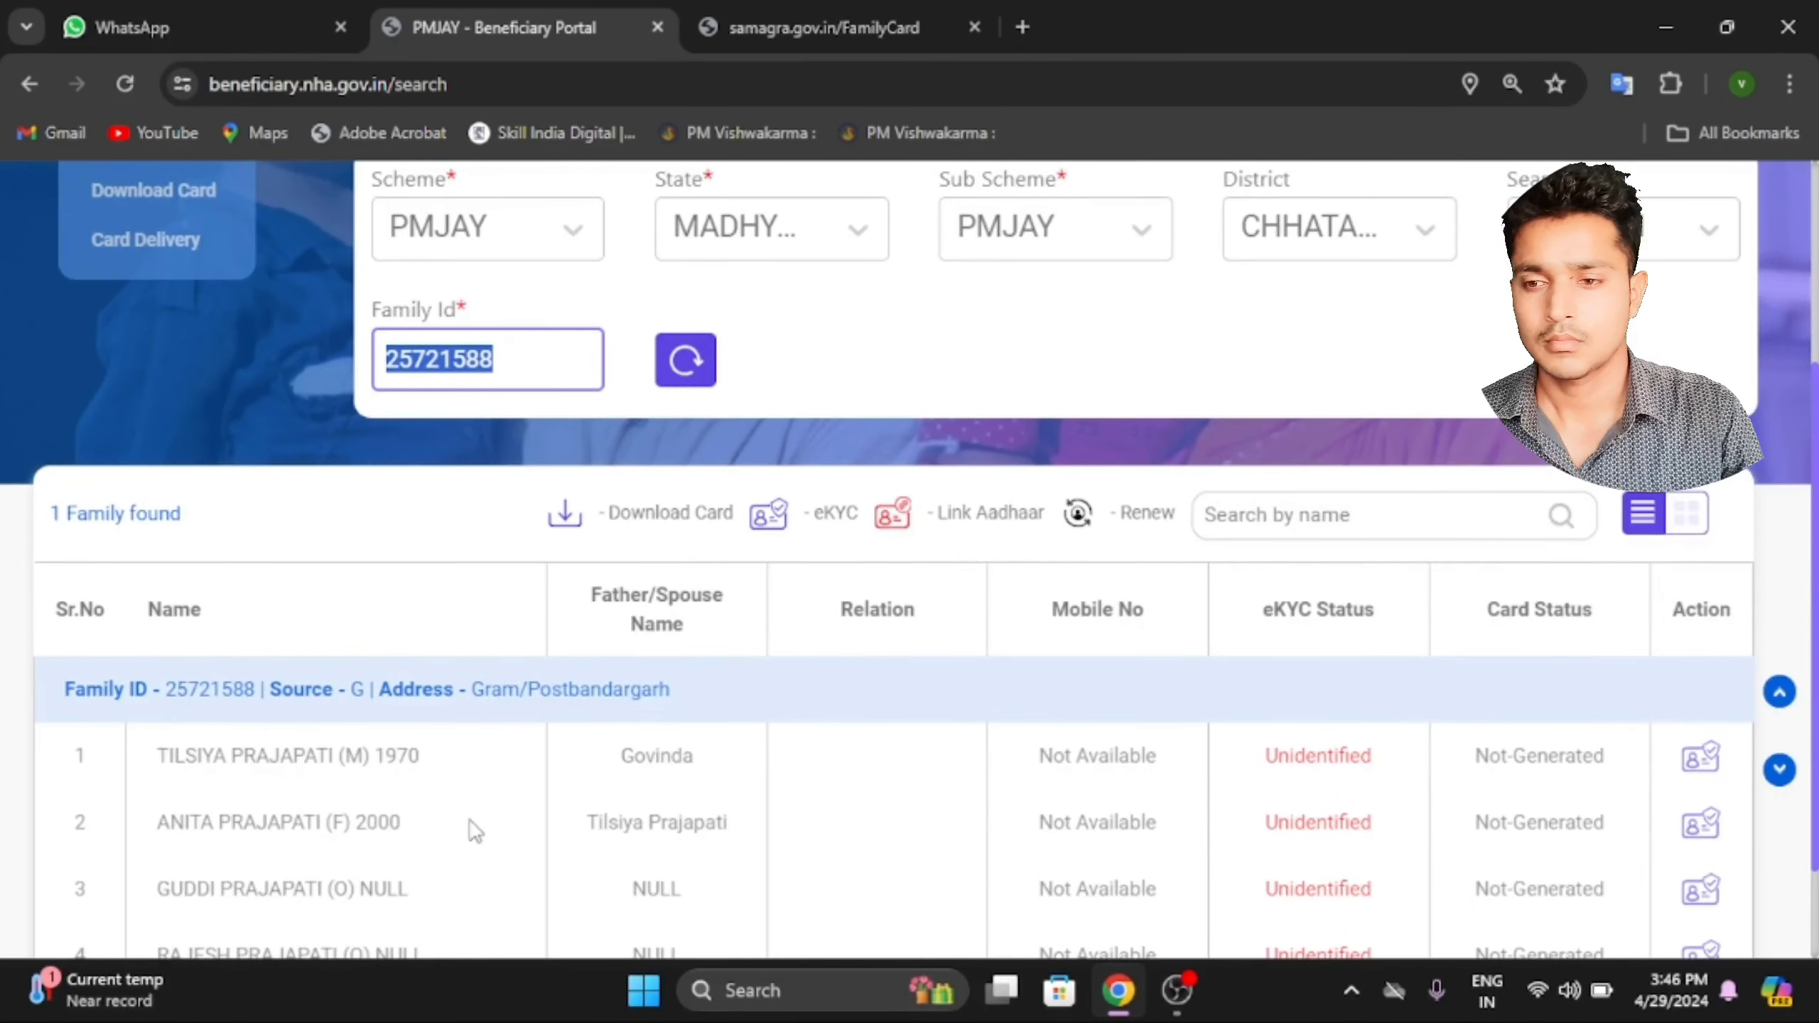
scroll(474, 832, "down", 1)
scroll(469, 820, "up", 5)
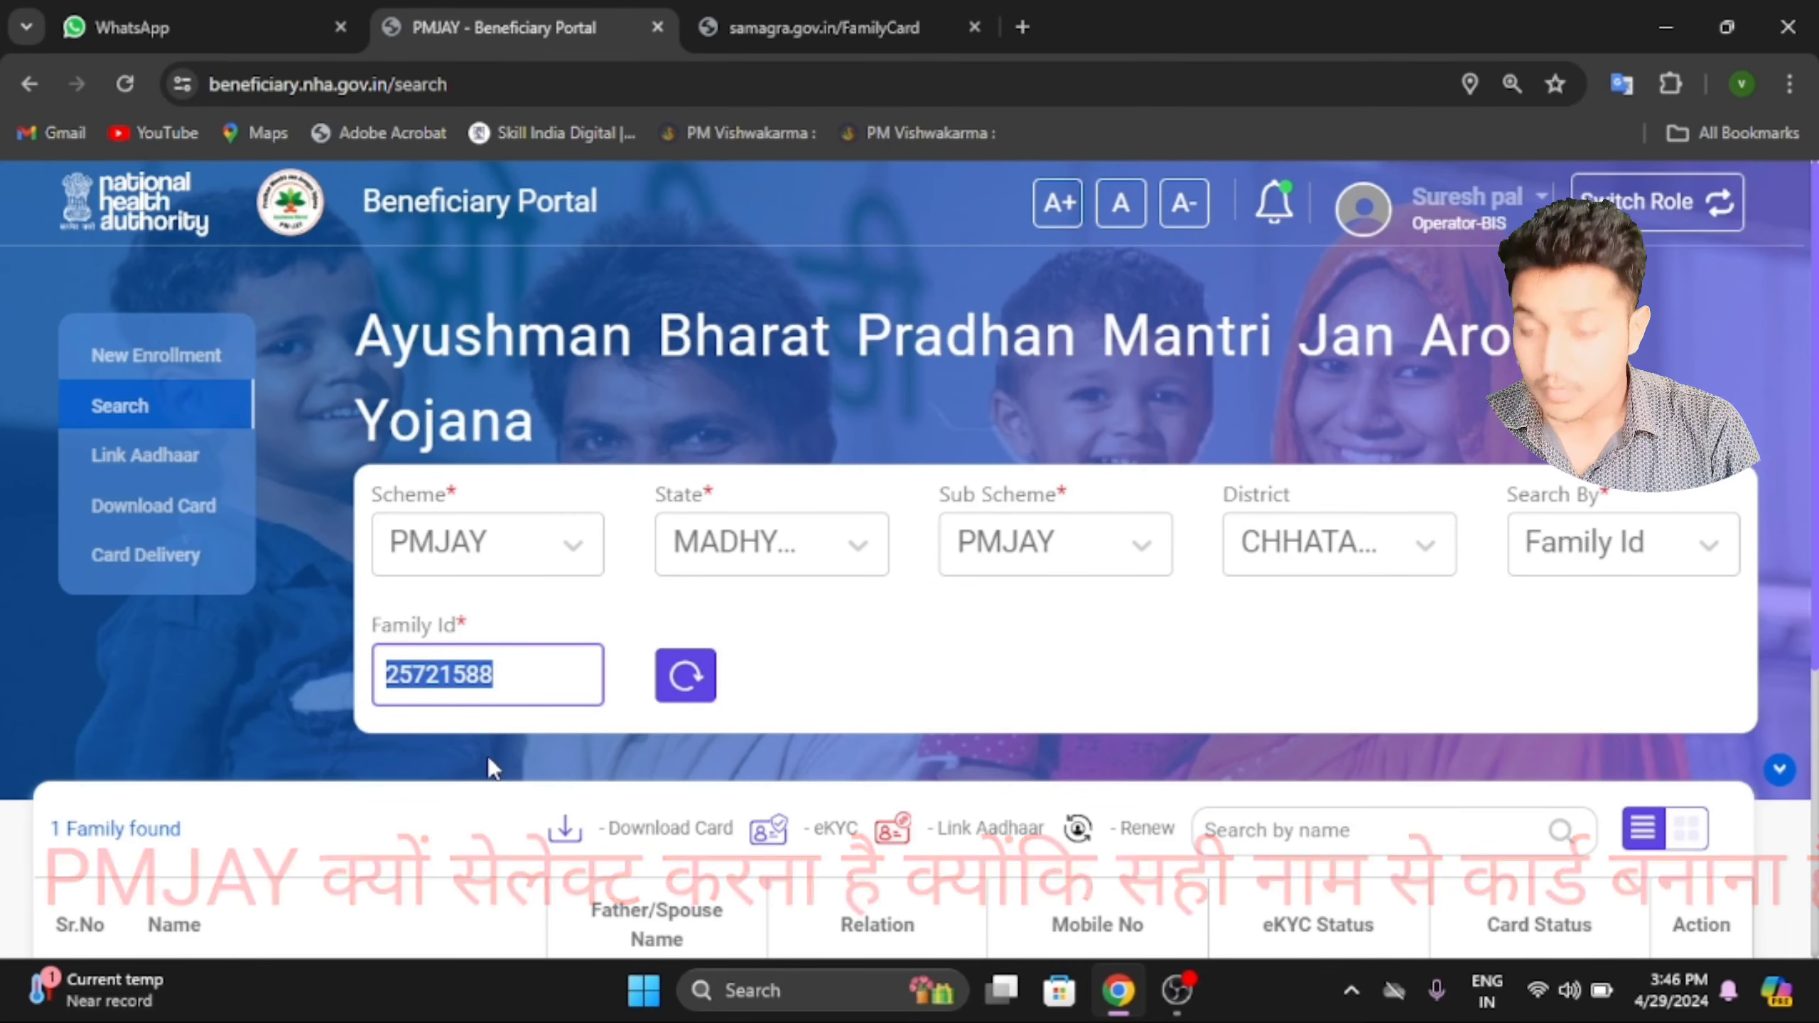
scroll(487, 757, "down", 3)
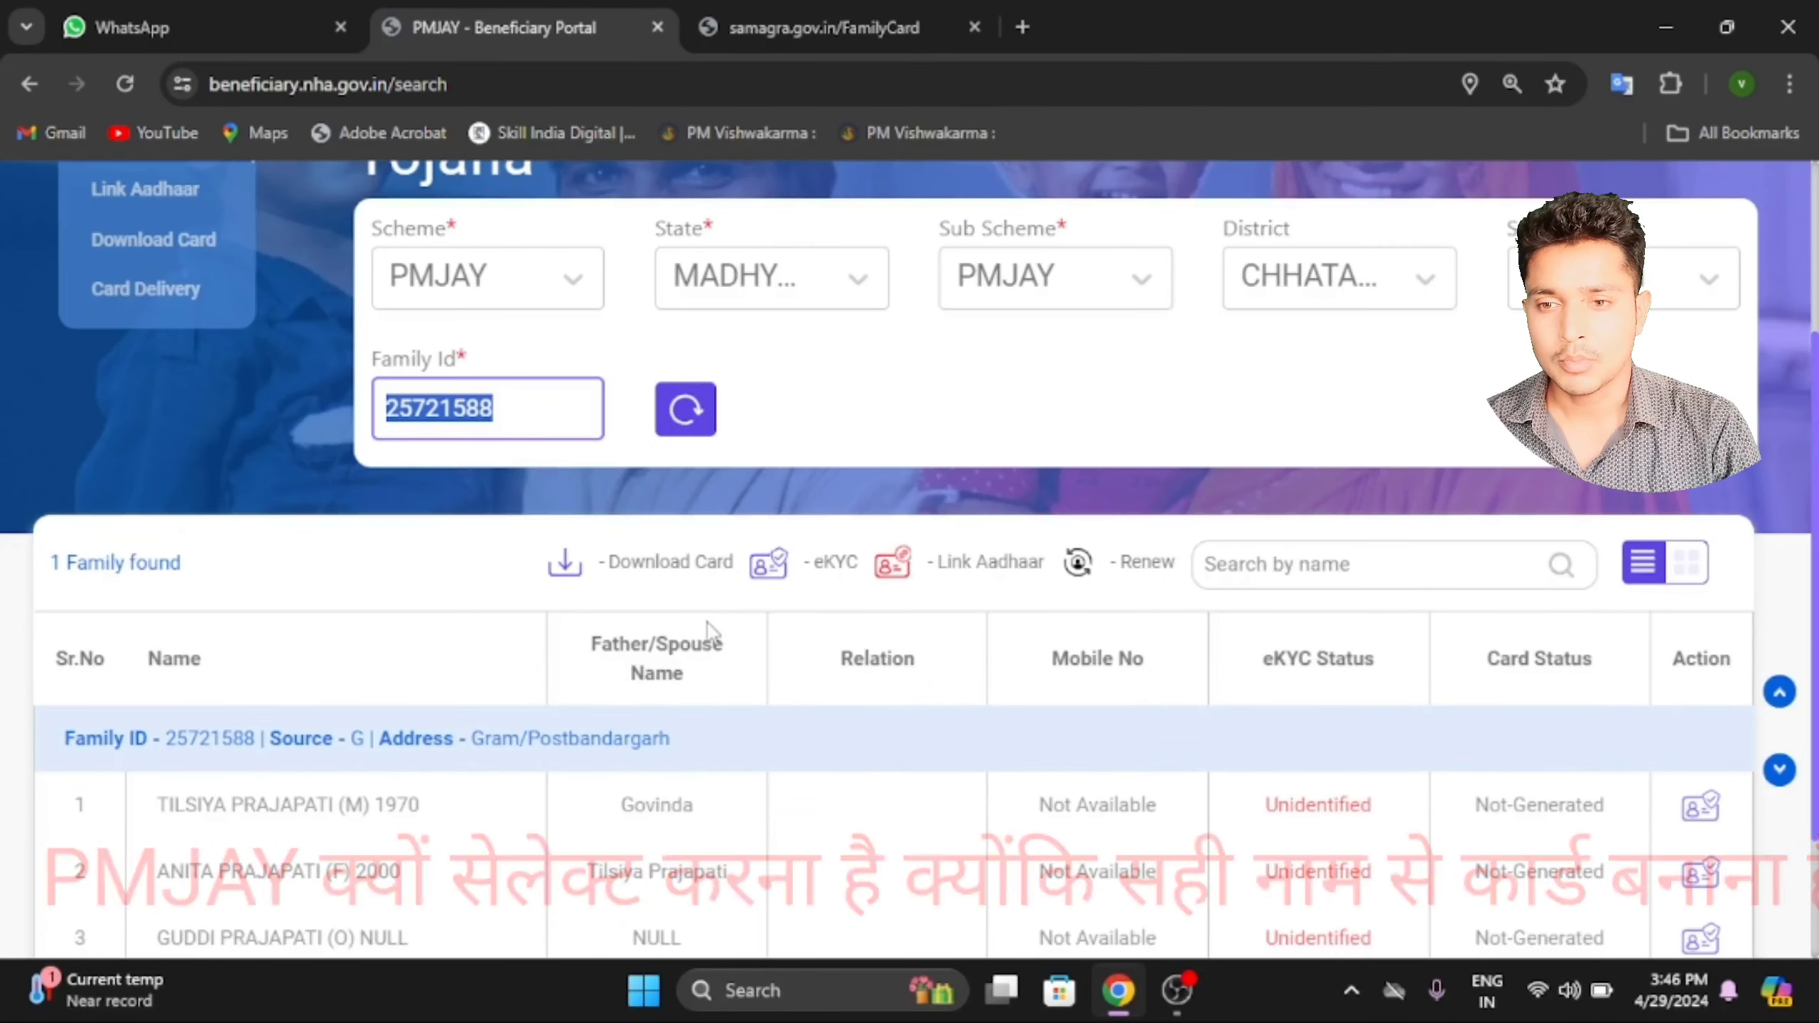
scroll(974, 695, "down", 2)
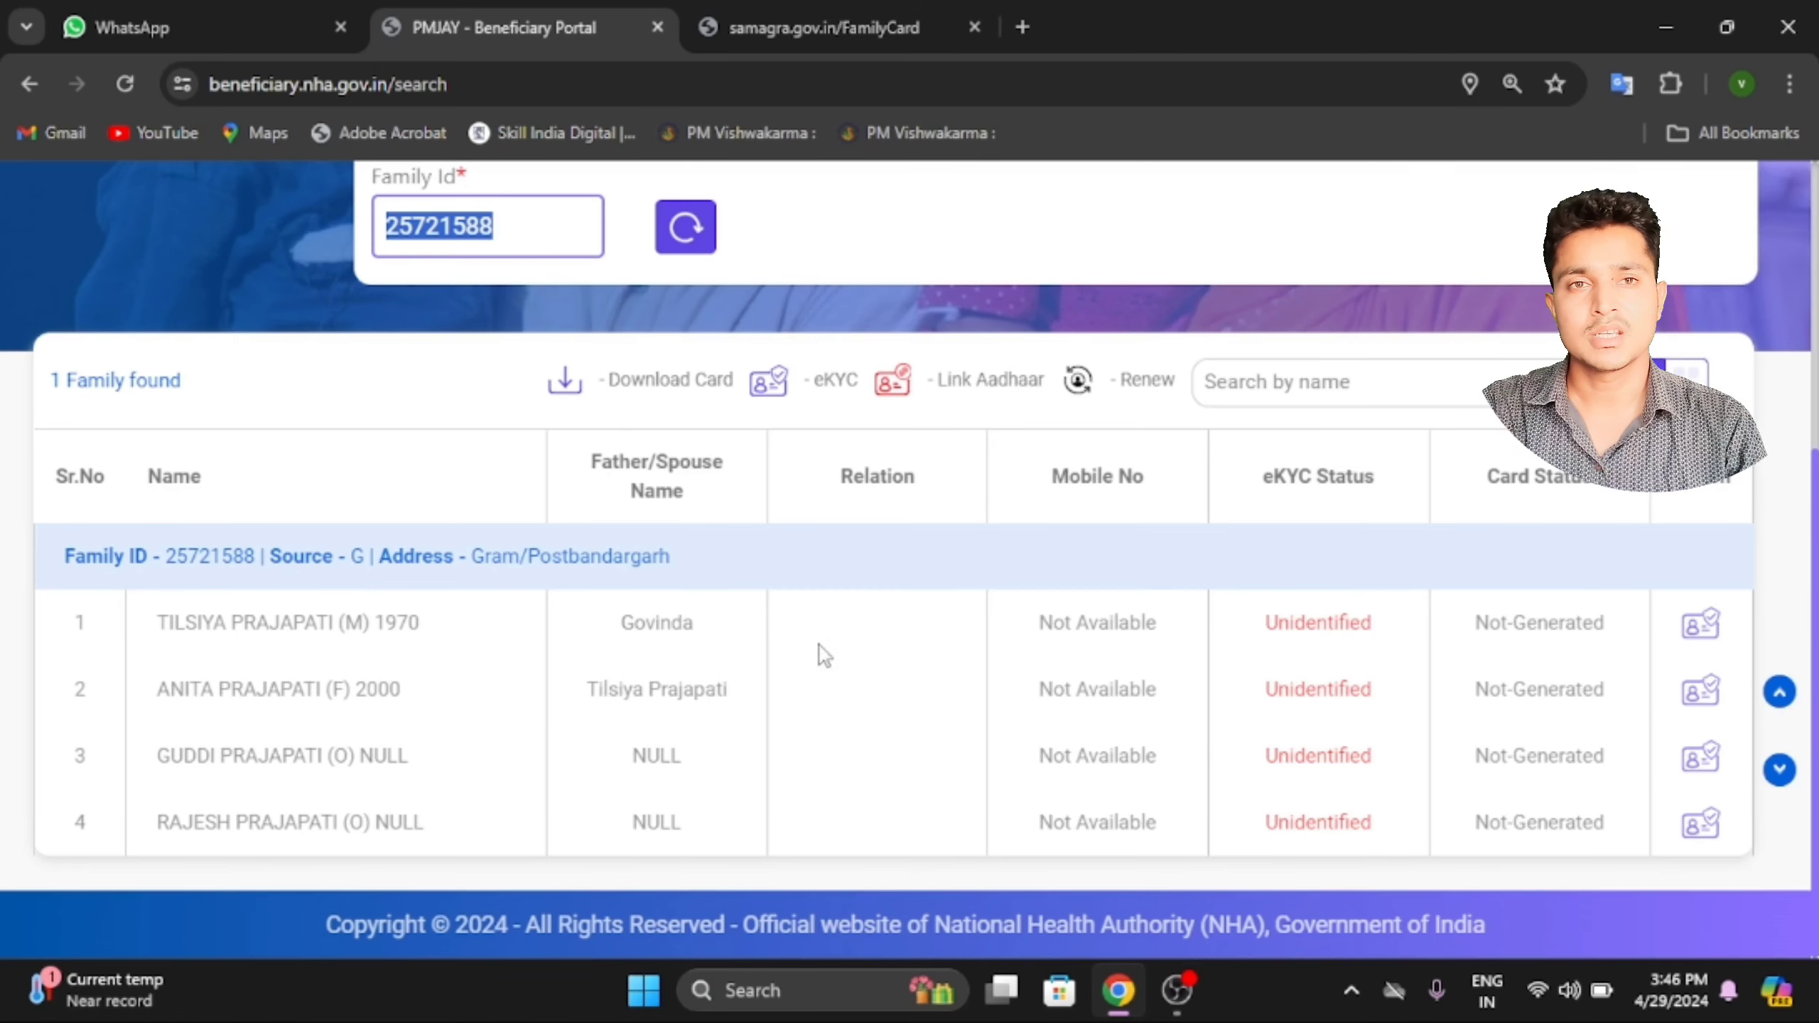
scroll(1161, 650, "up", 3)
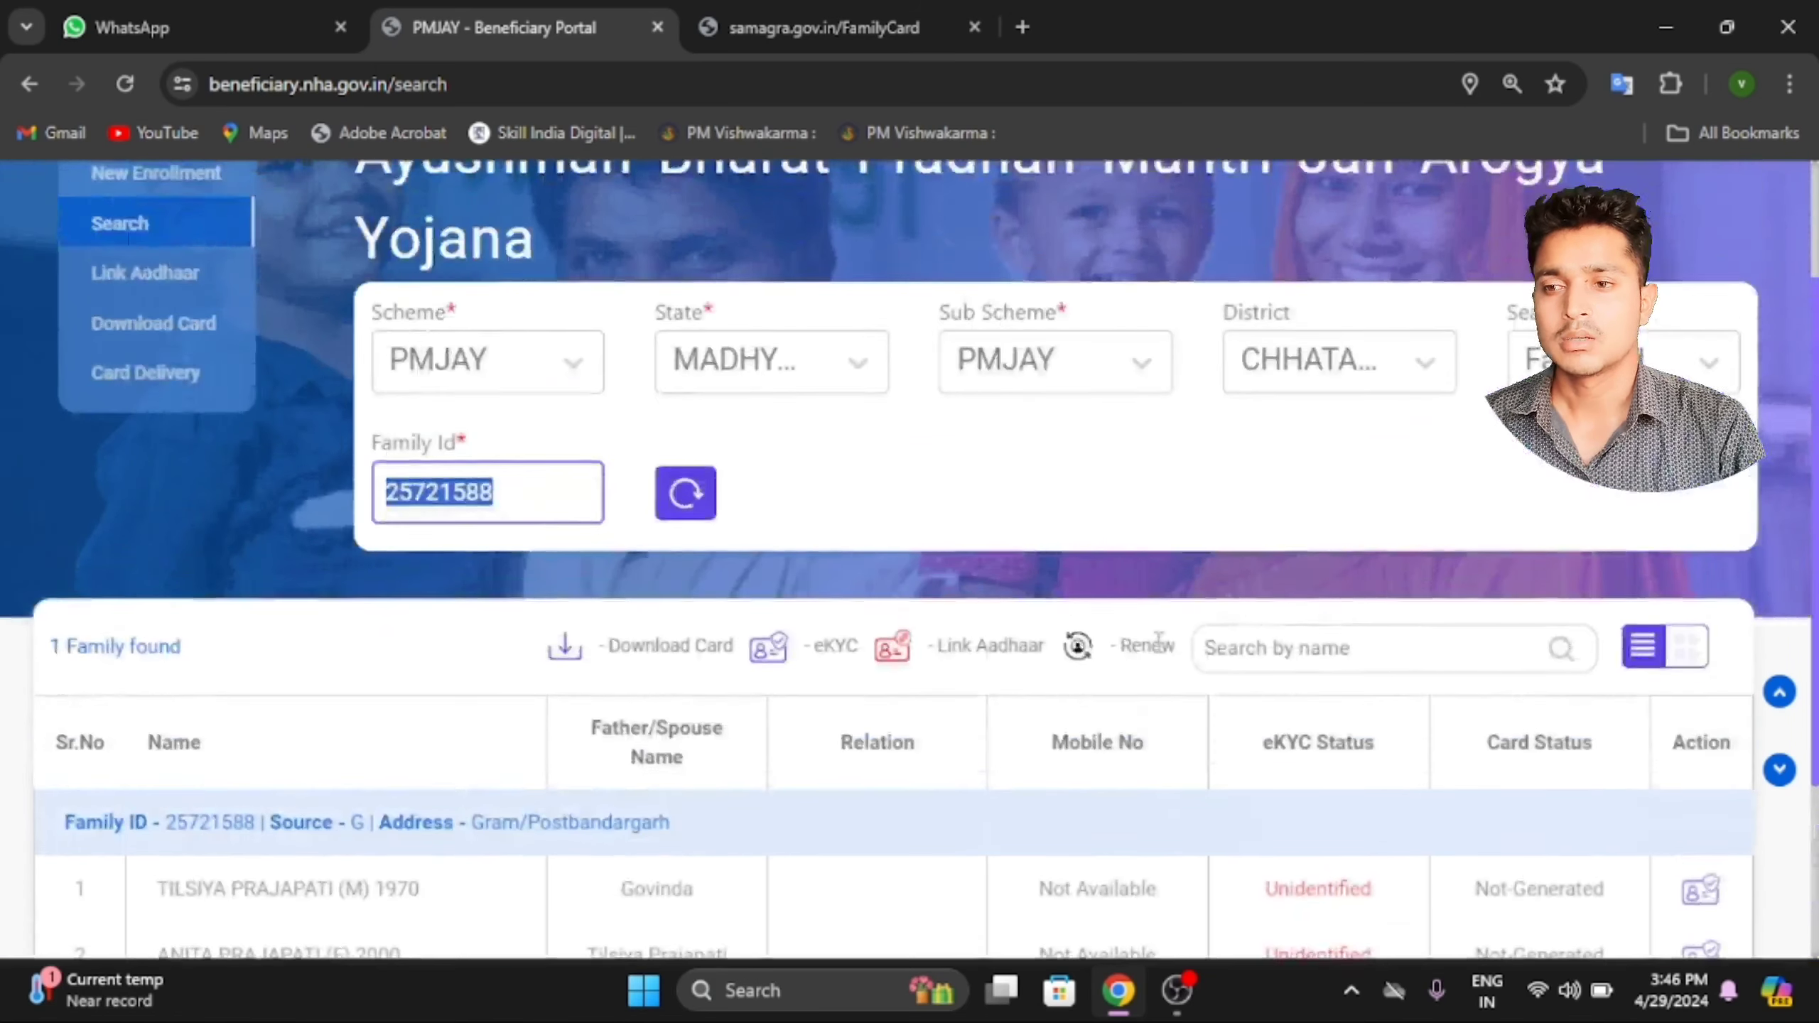
scroll(530, 500, "down", 2)
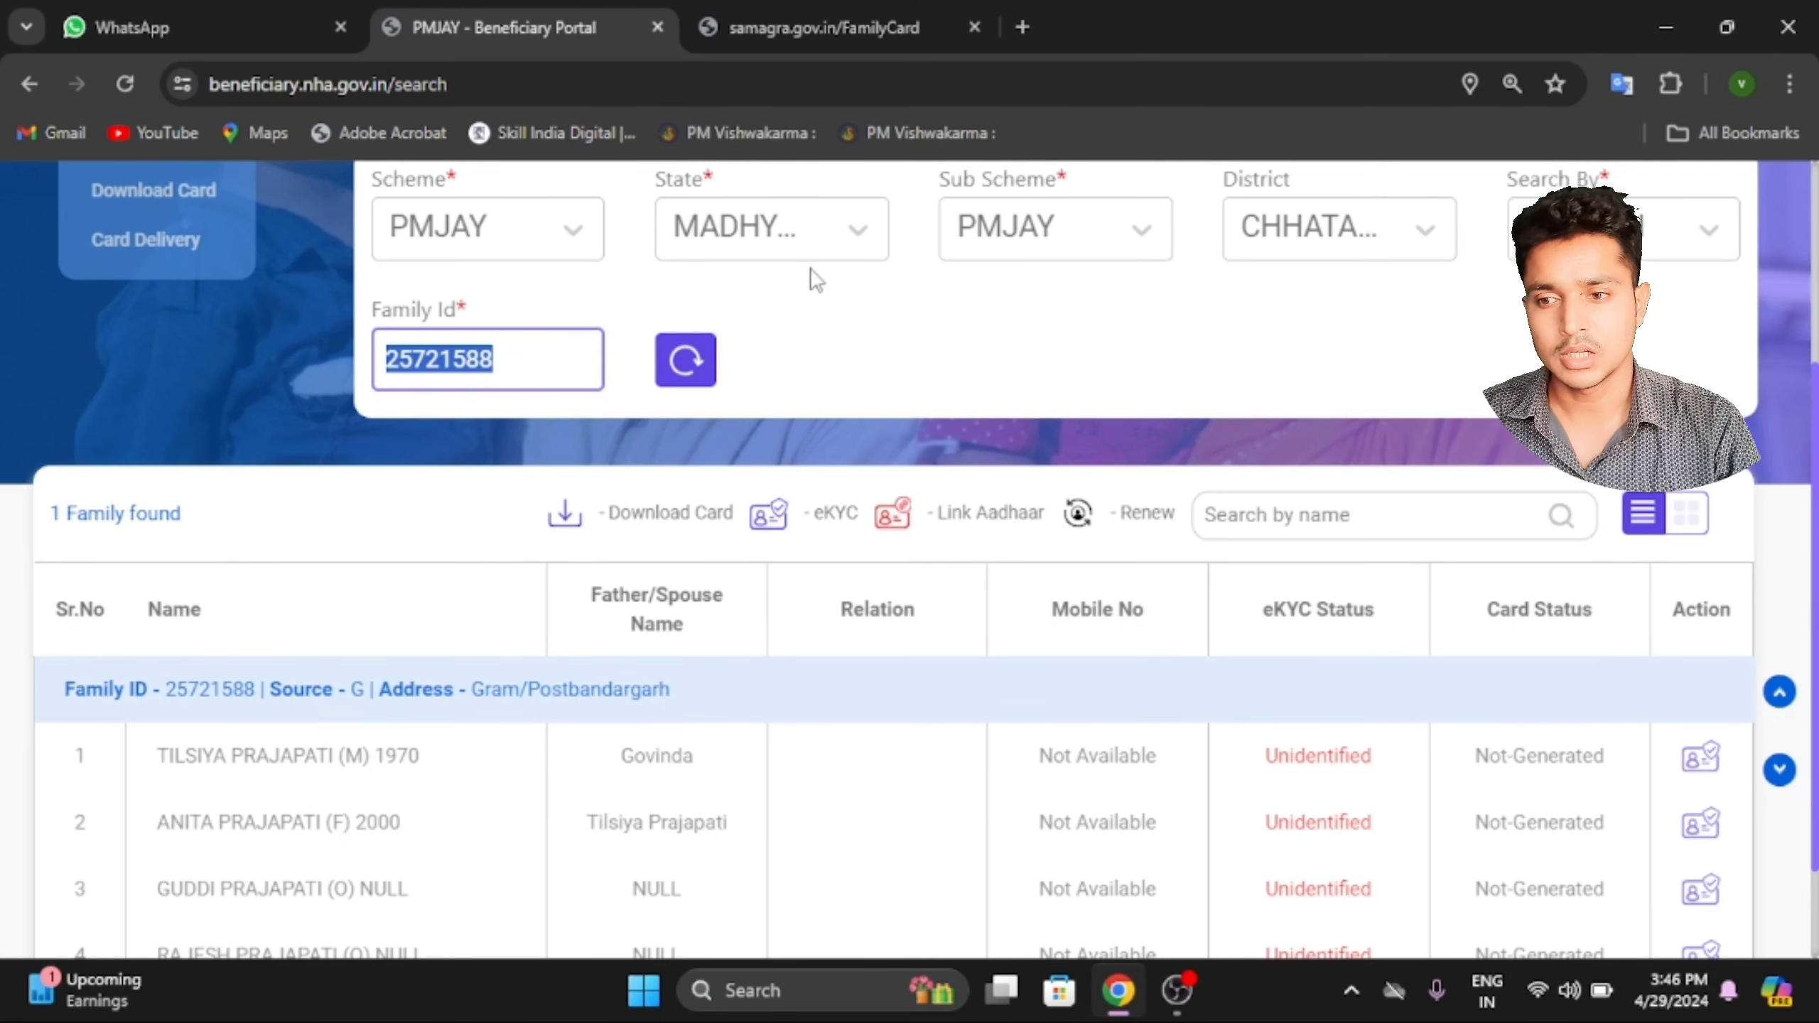
Switch Sub Scheme to Samagra and search by the pasted Family Id, listing three members.
left_click(1015, 243)
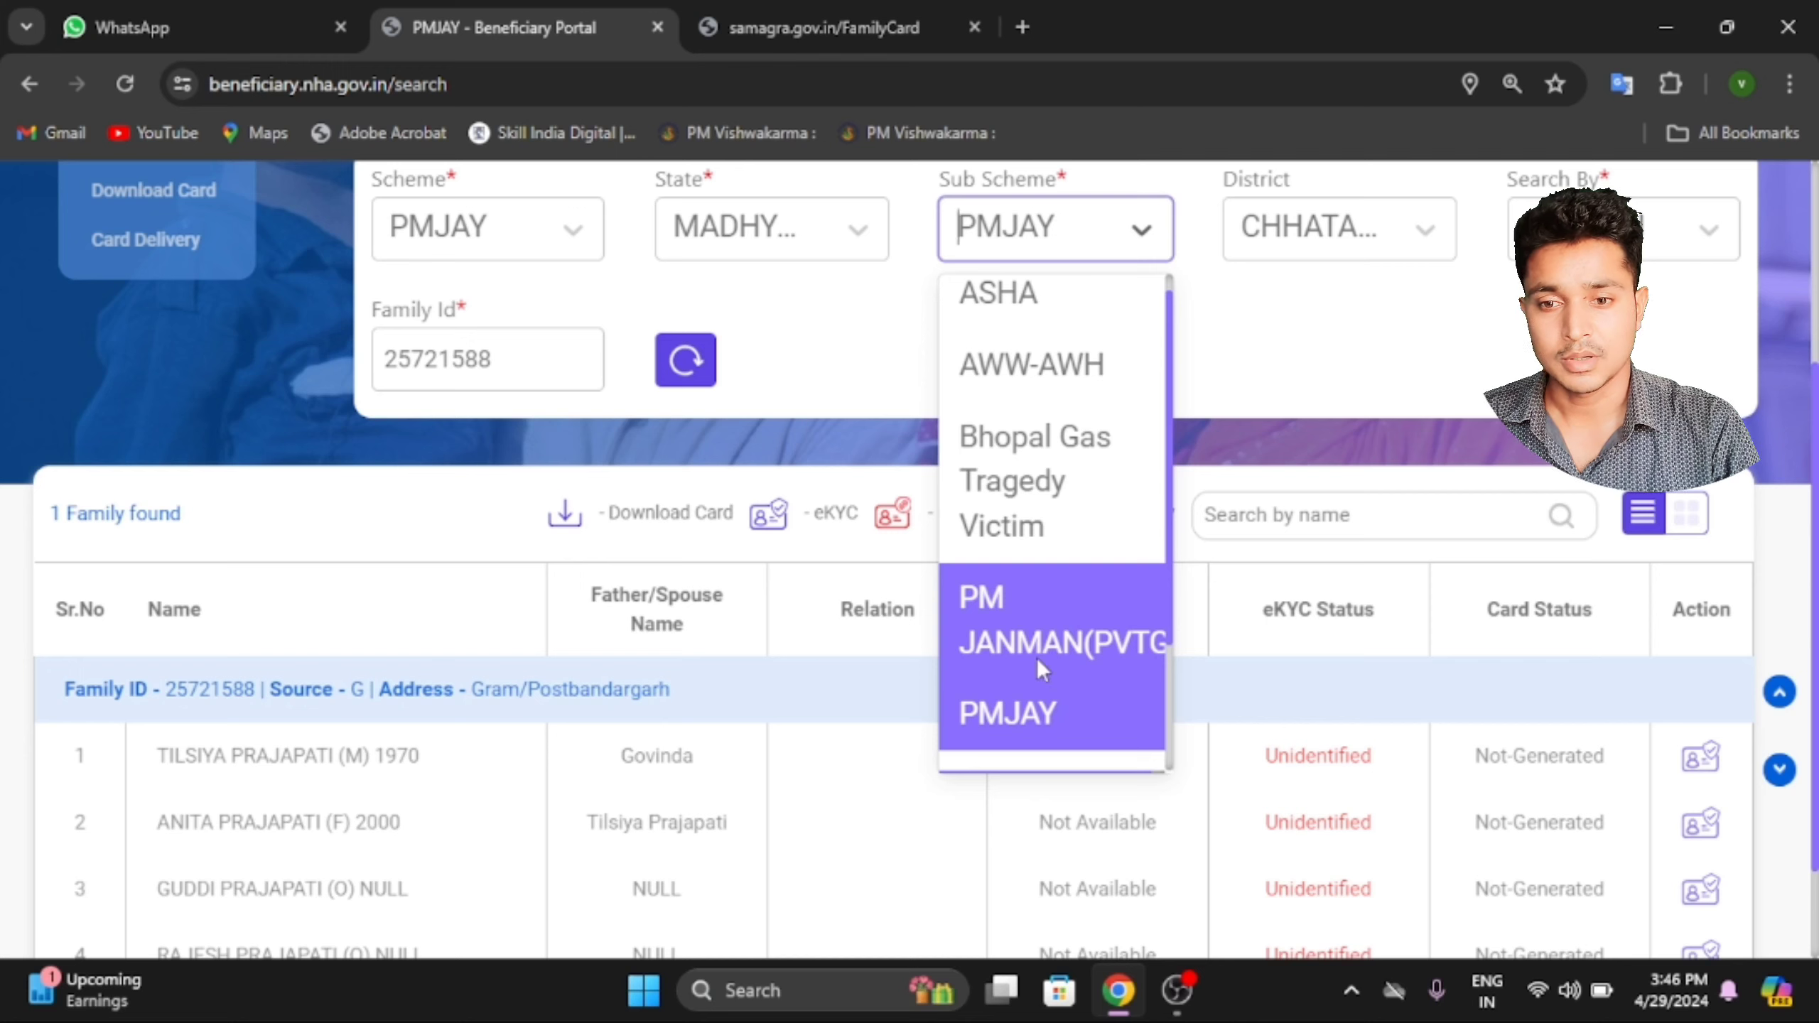
type("sa")
left_click(995, 316)
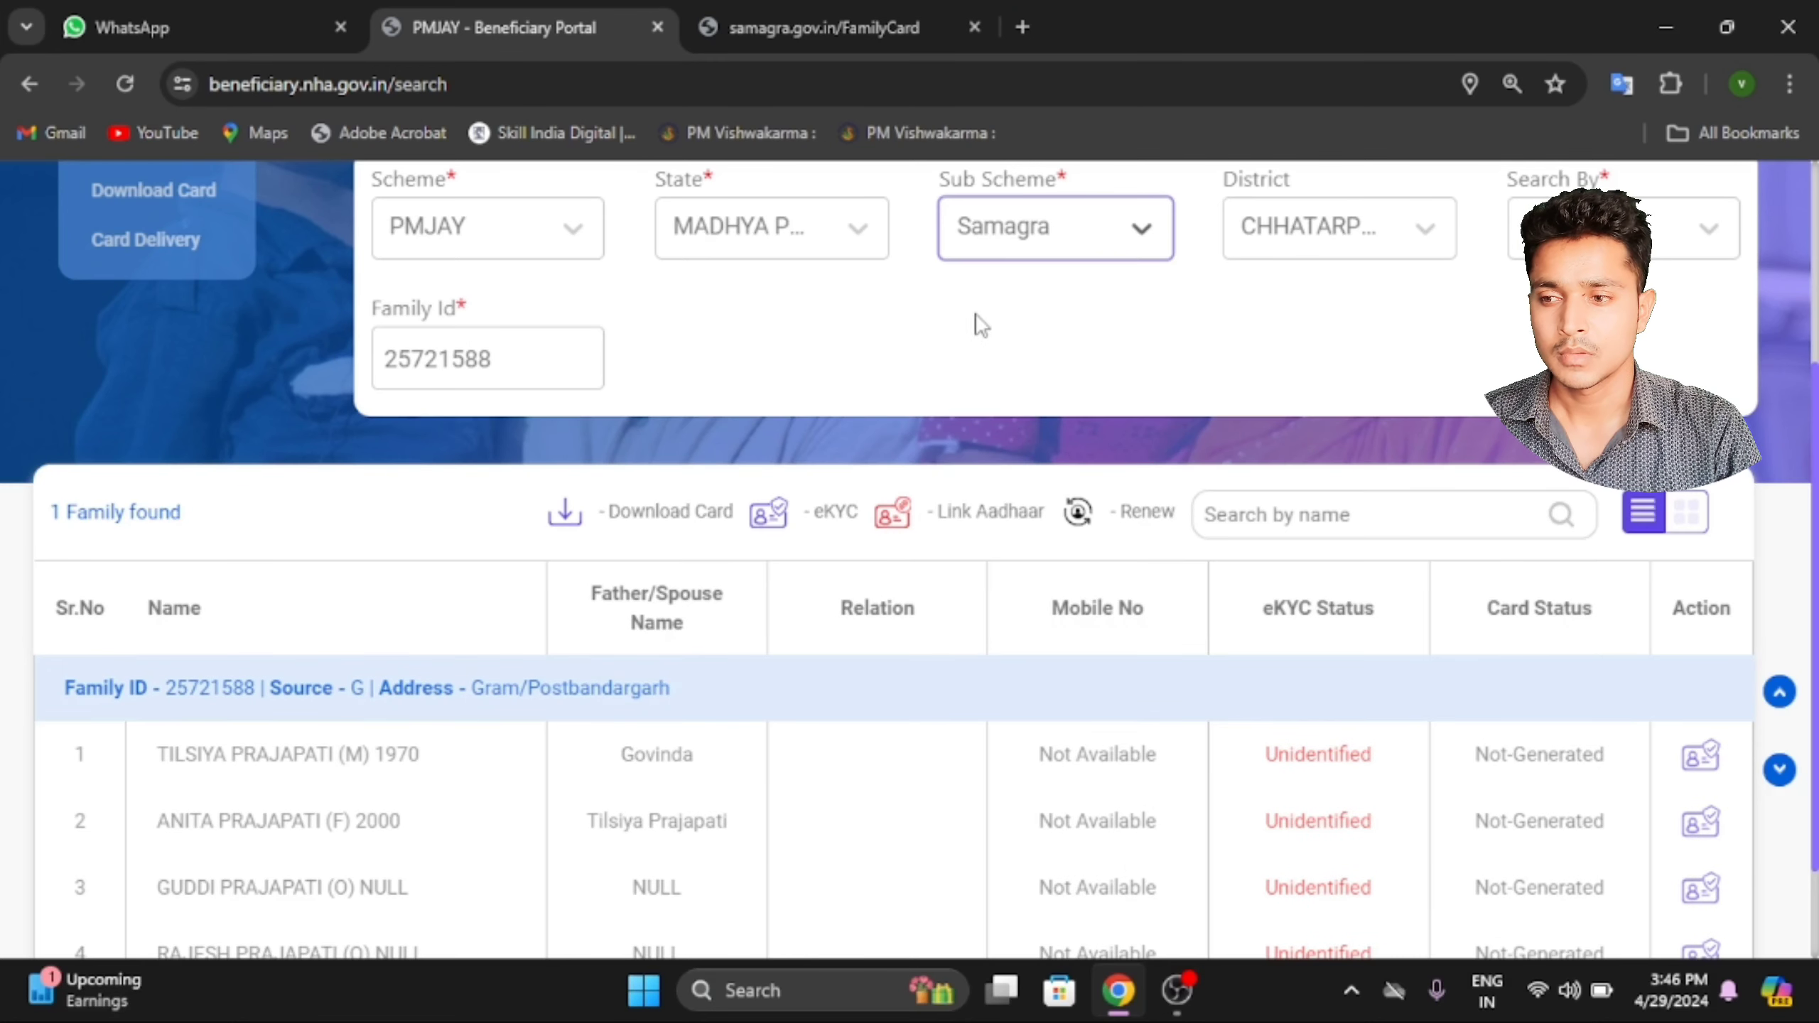
left_click(1650, 223)
left_click(1668, 302)
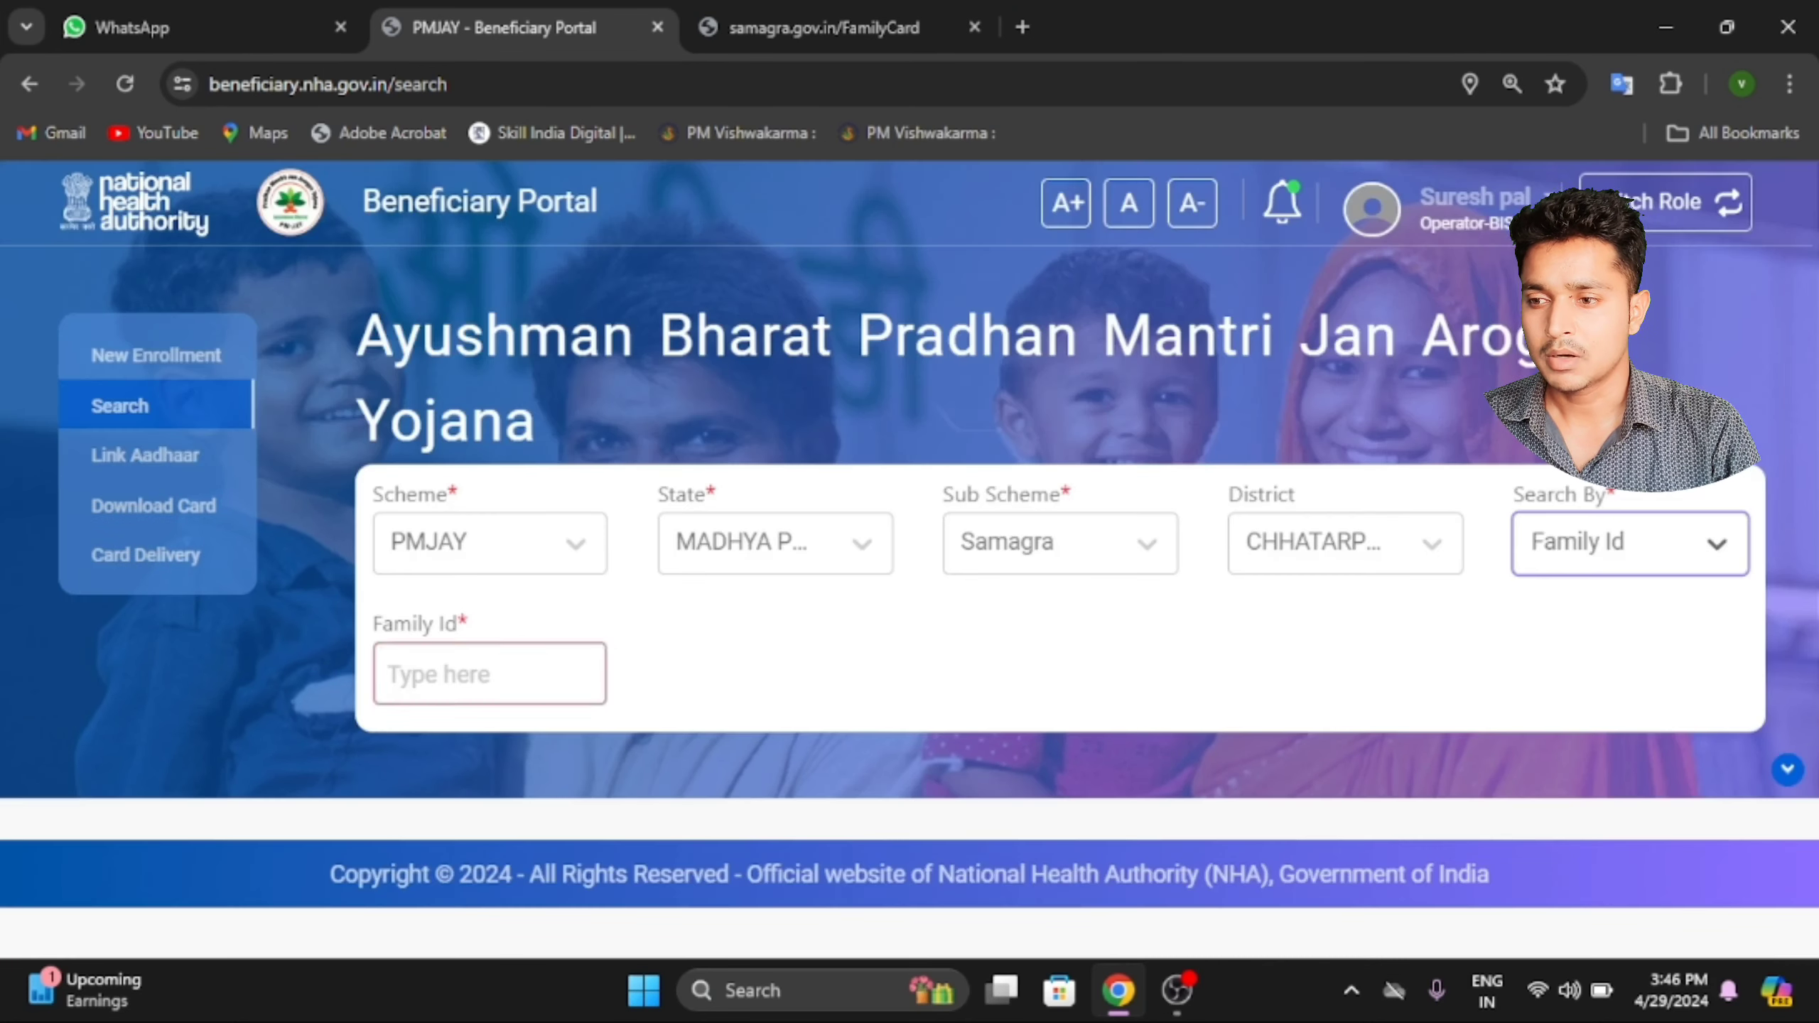
left_click(481, 665)
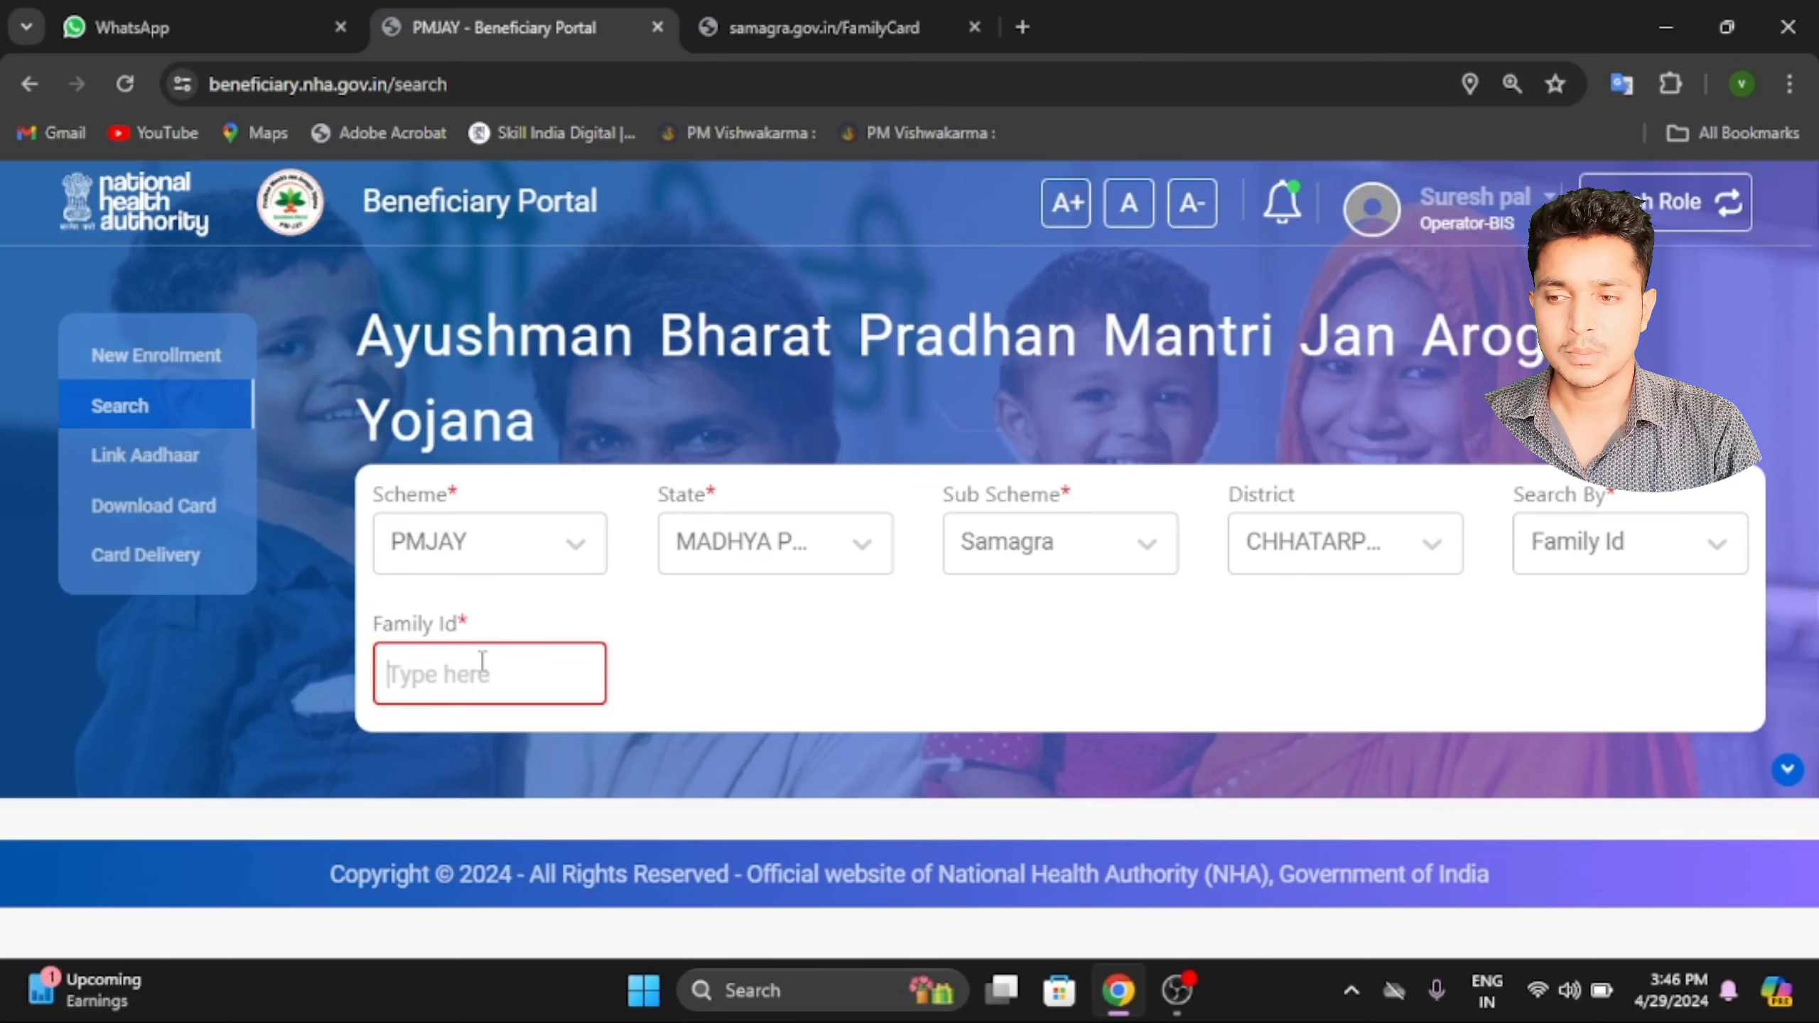
left_click(694, 672)
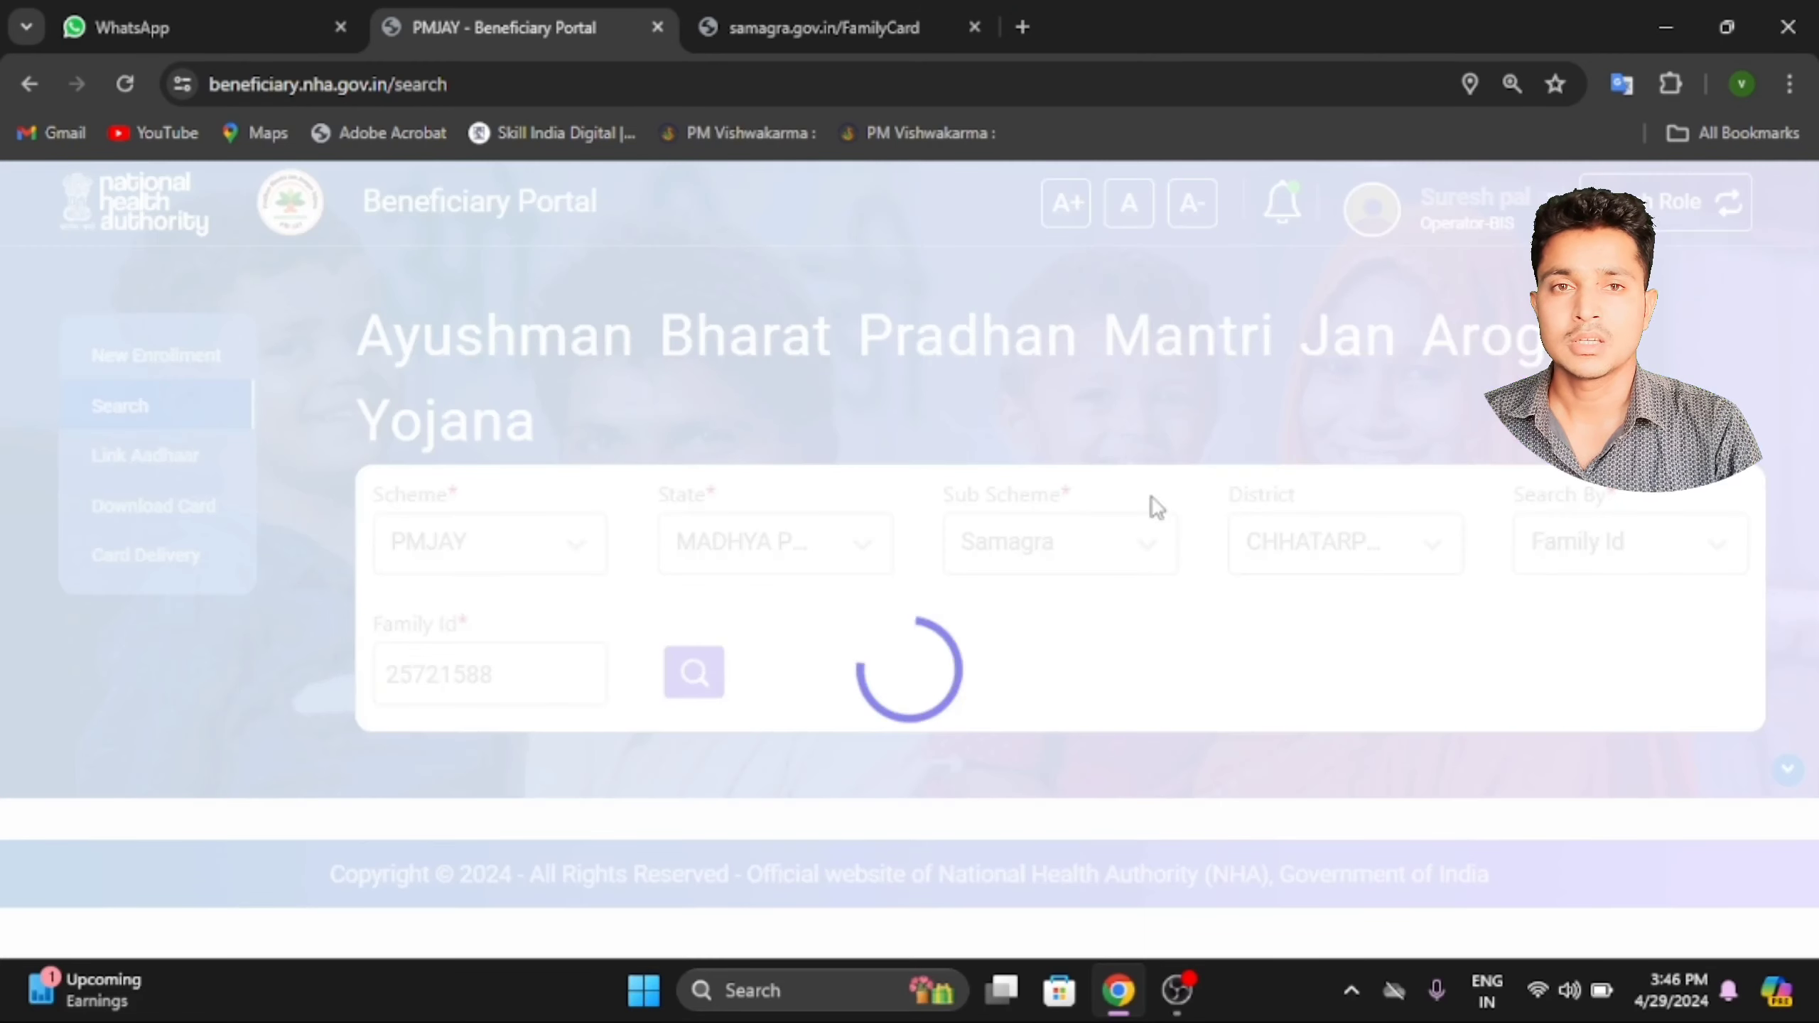
scroll(1364, 593, "down", 5)
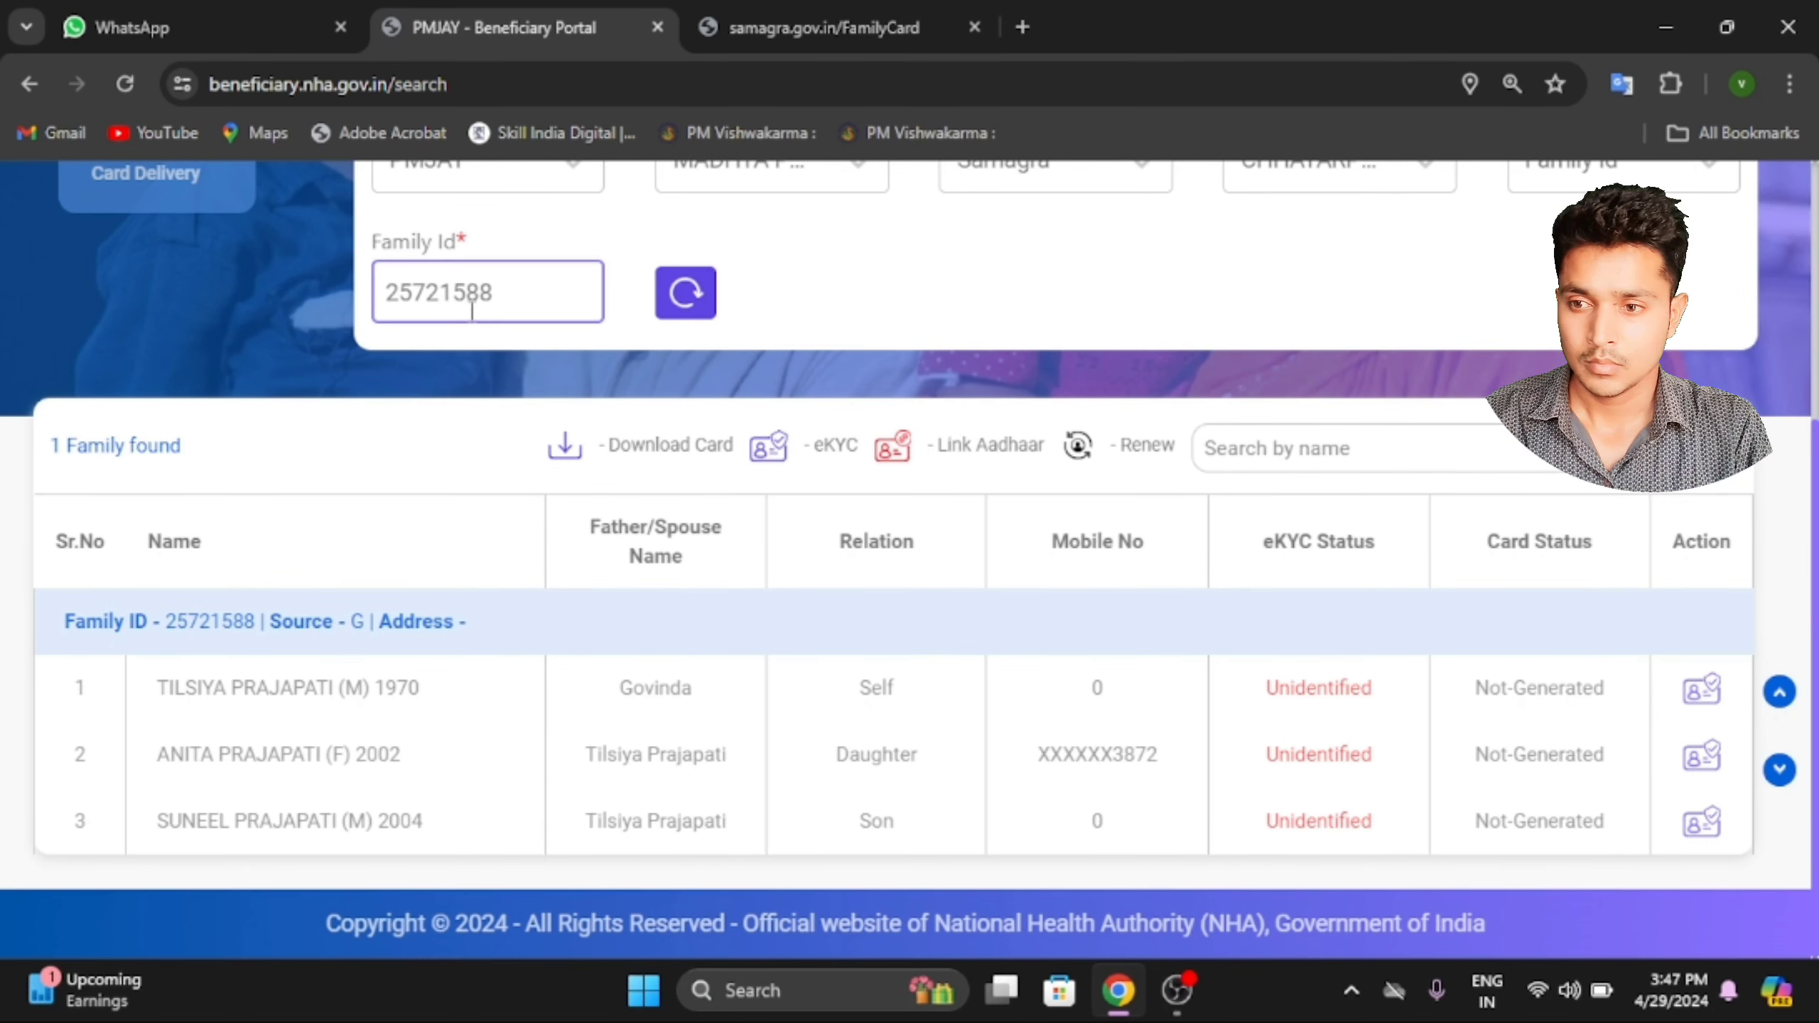
Set the Sub Scheme back to PMJAY.
scroll(520, 292, "up", 5)
left_click(785, 552)
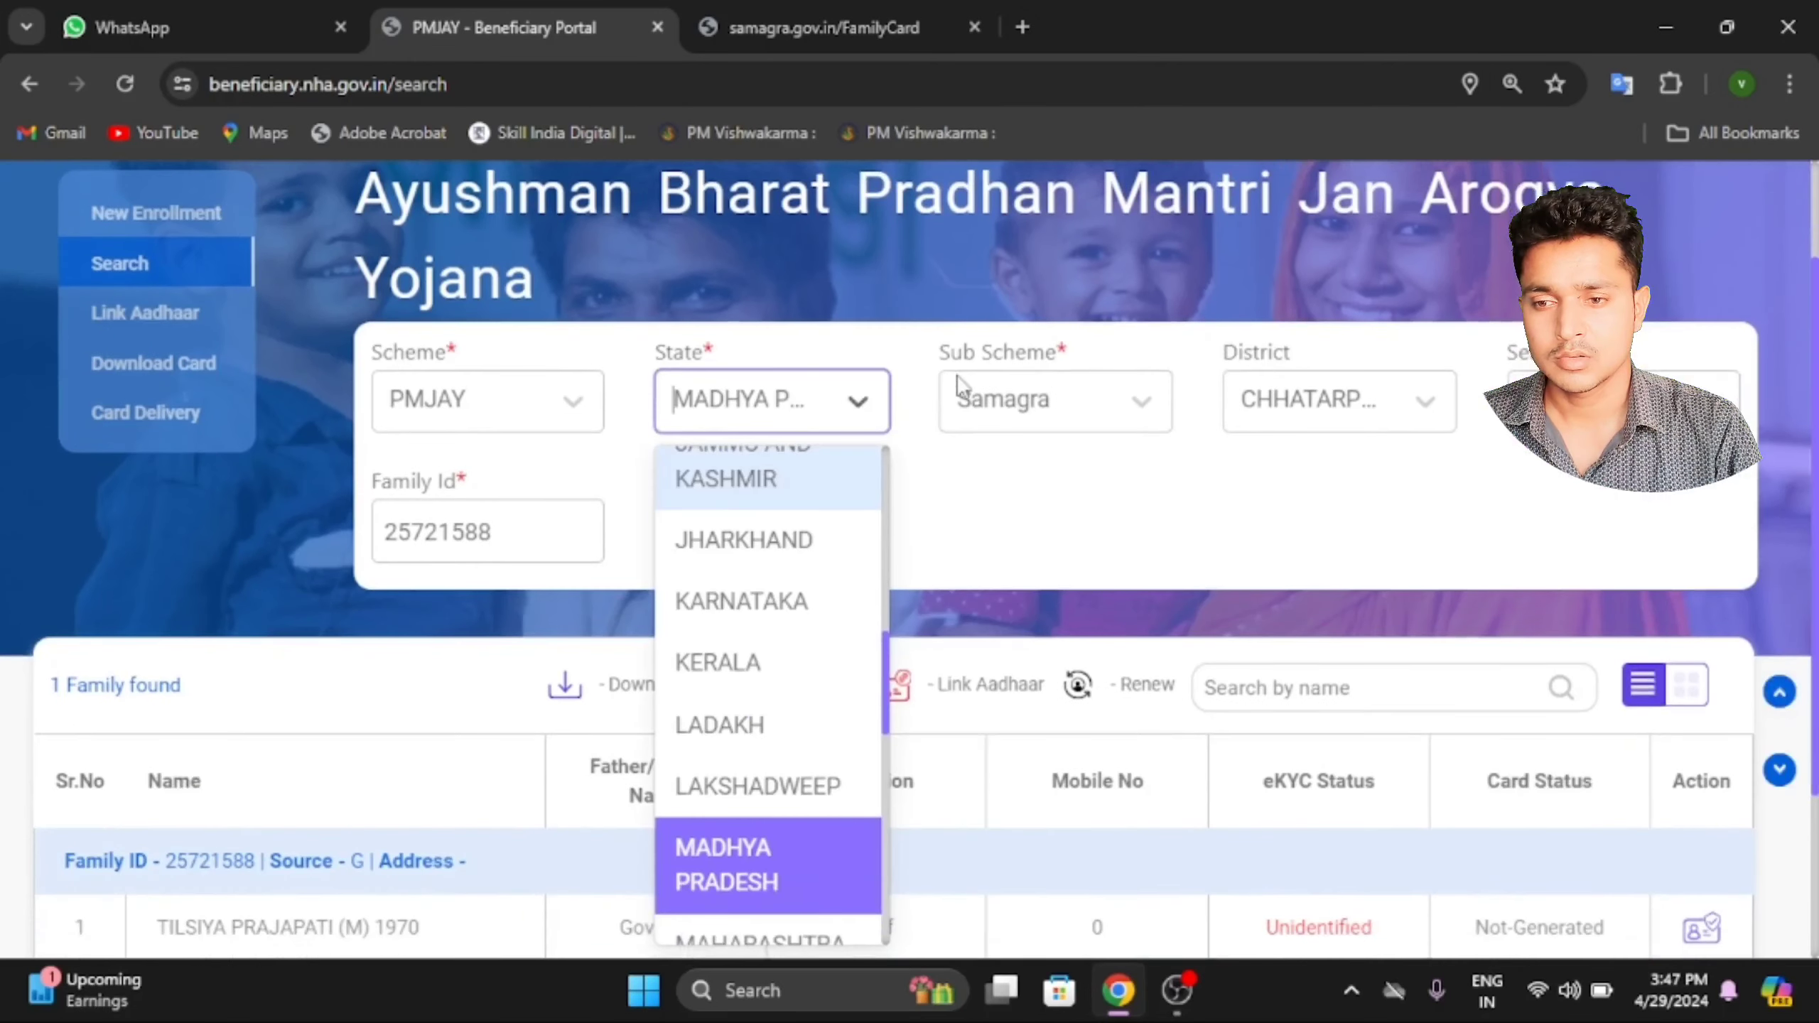
left_click(1017, 400)
type("p")
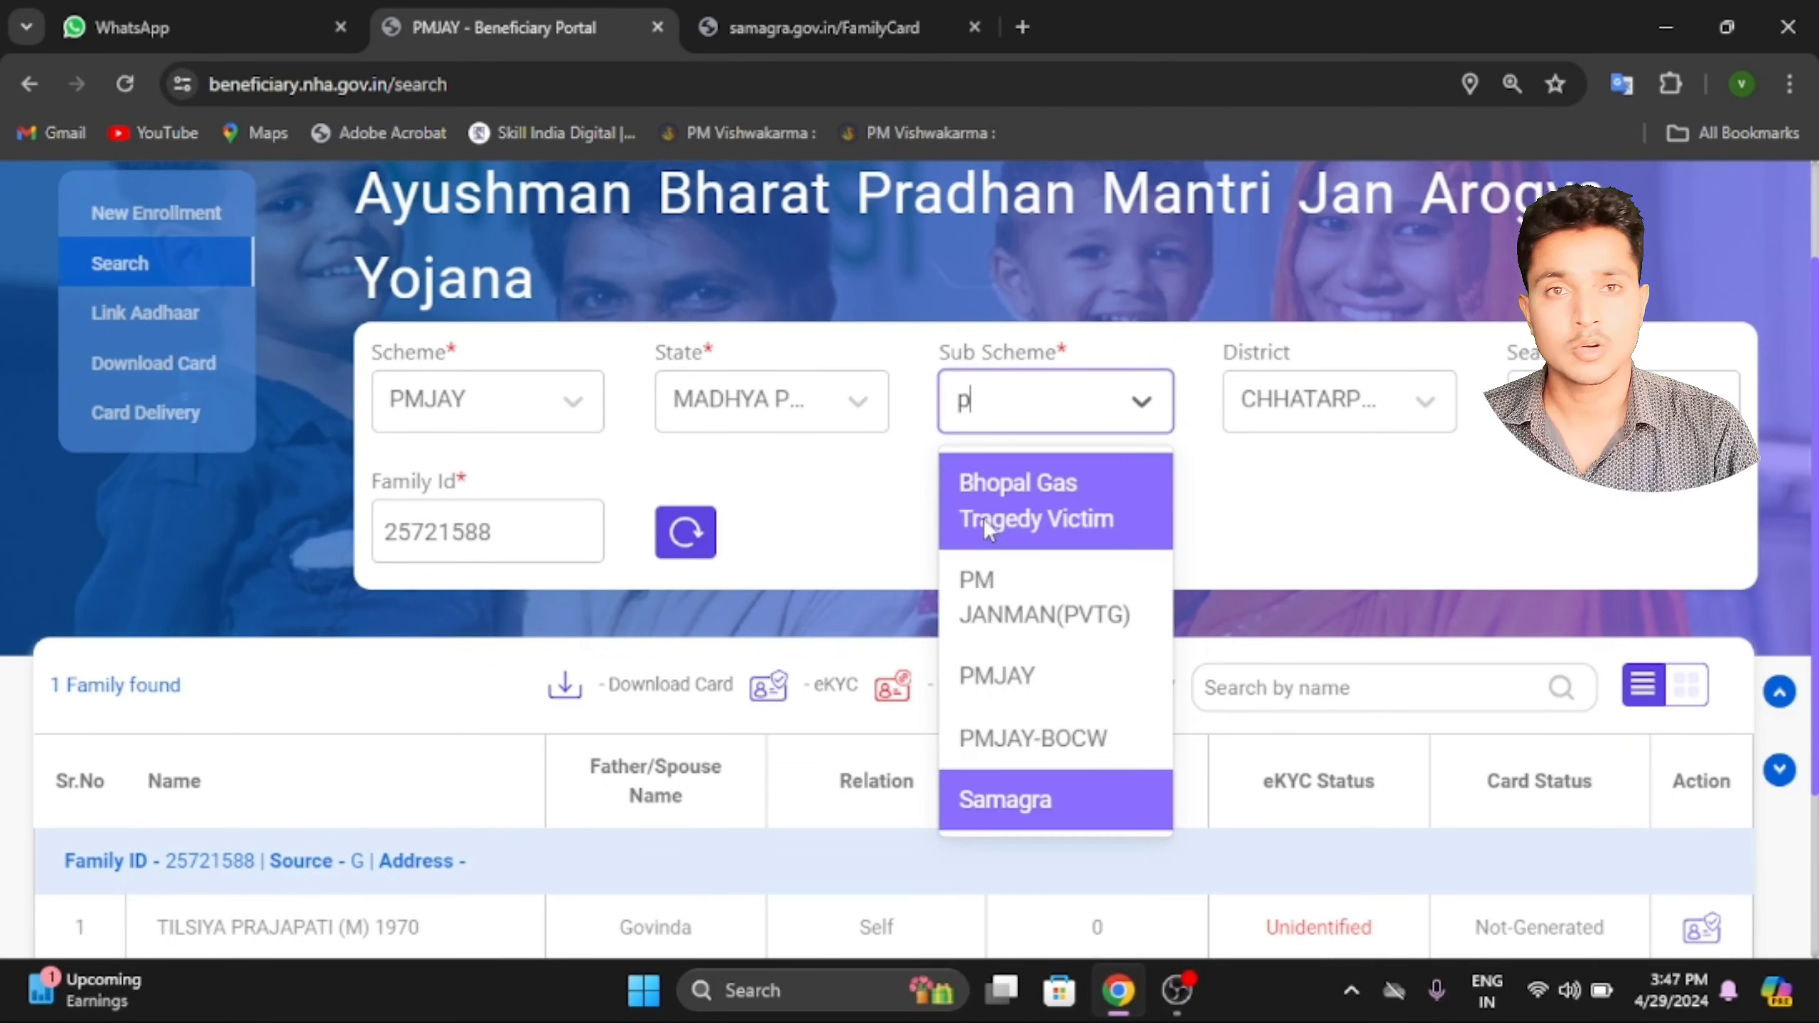
left_click(996, 670)
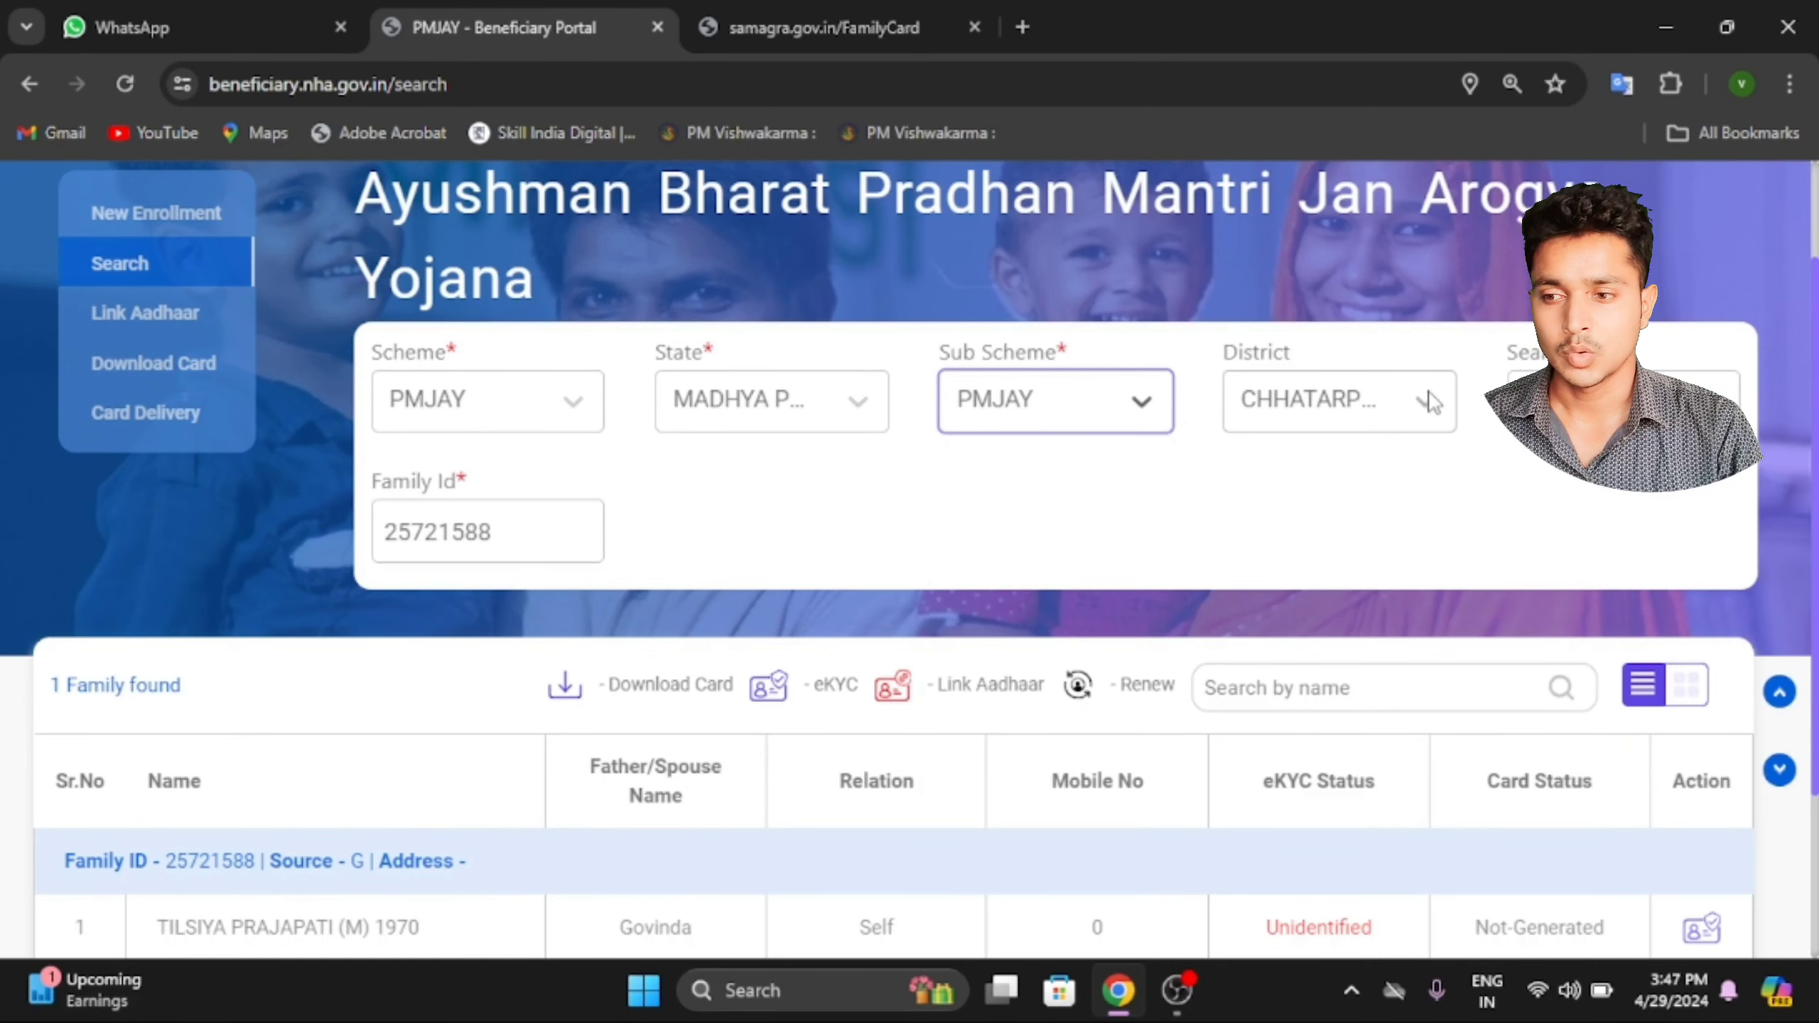
Retype the family ID's last digit as 8 and rerun the search, reviewing the four members.
left_click(576, 555)
double_click(576, 555)
left_click(560, 546)
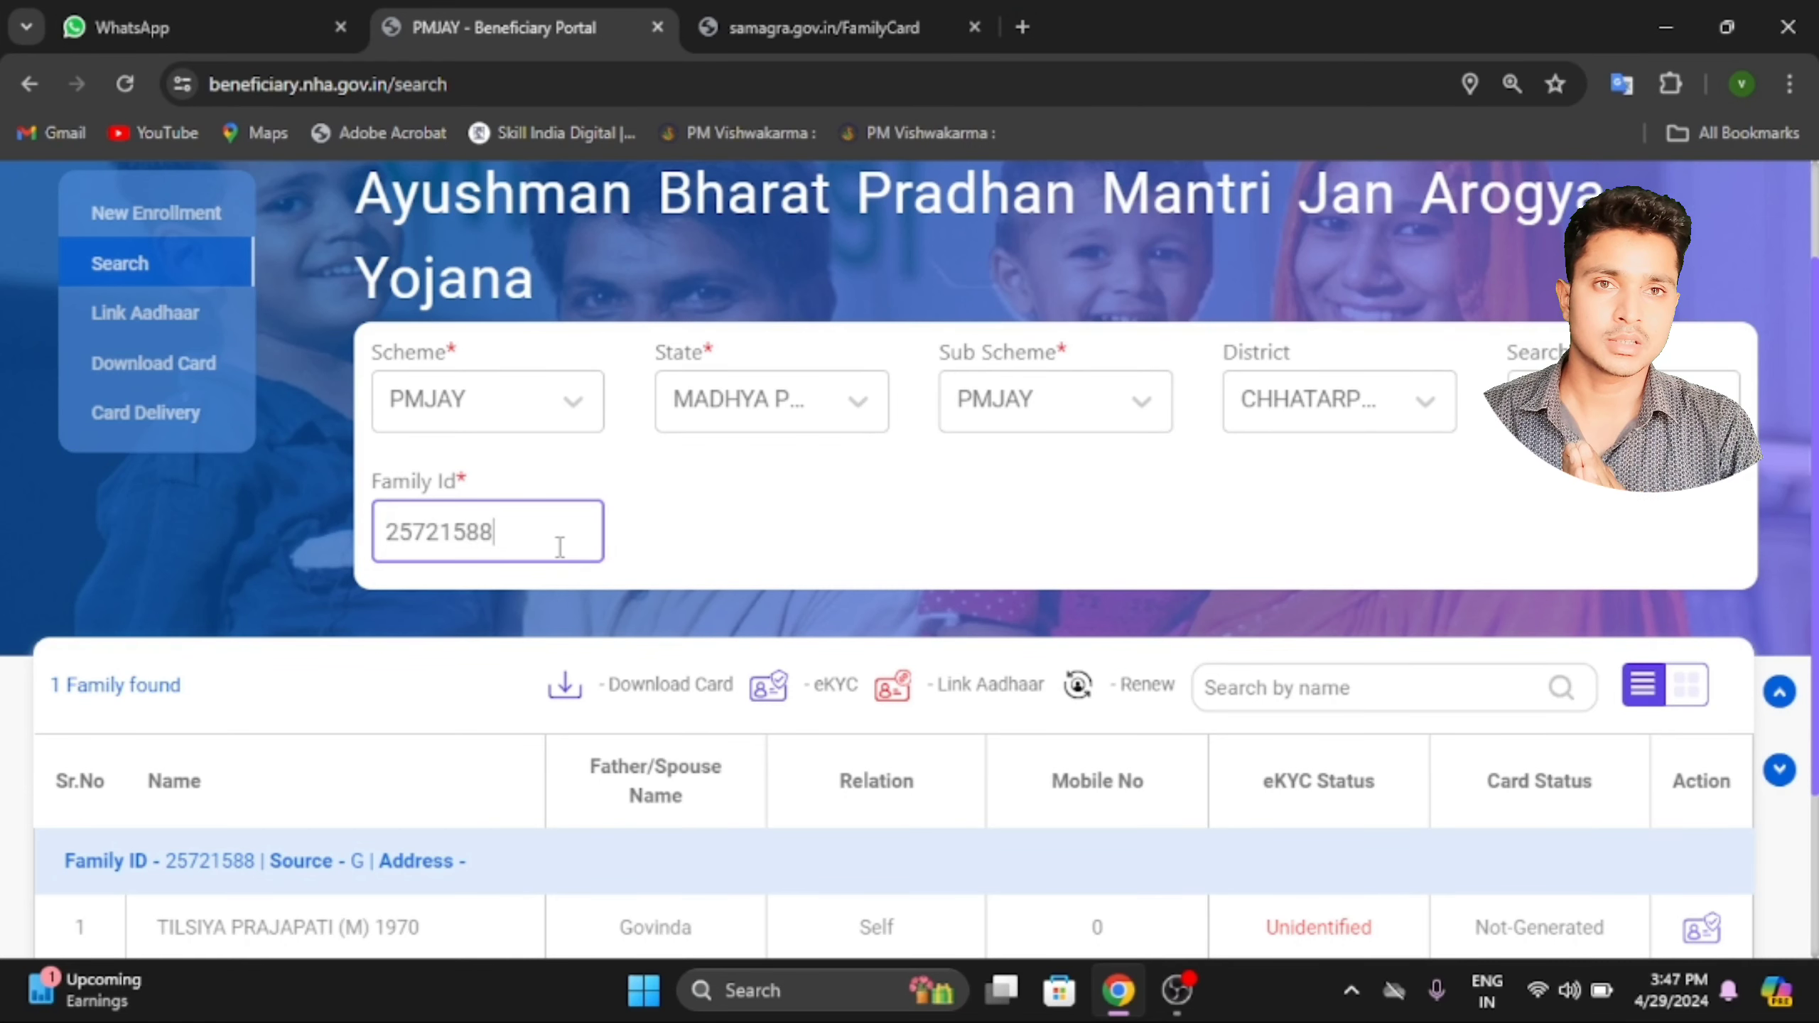
key("BackSpace")
type("8")
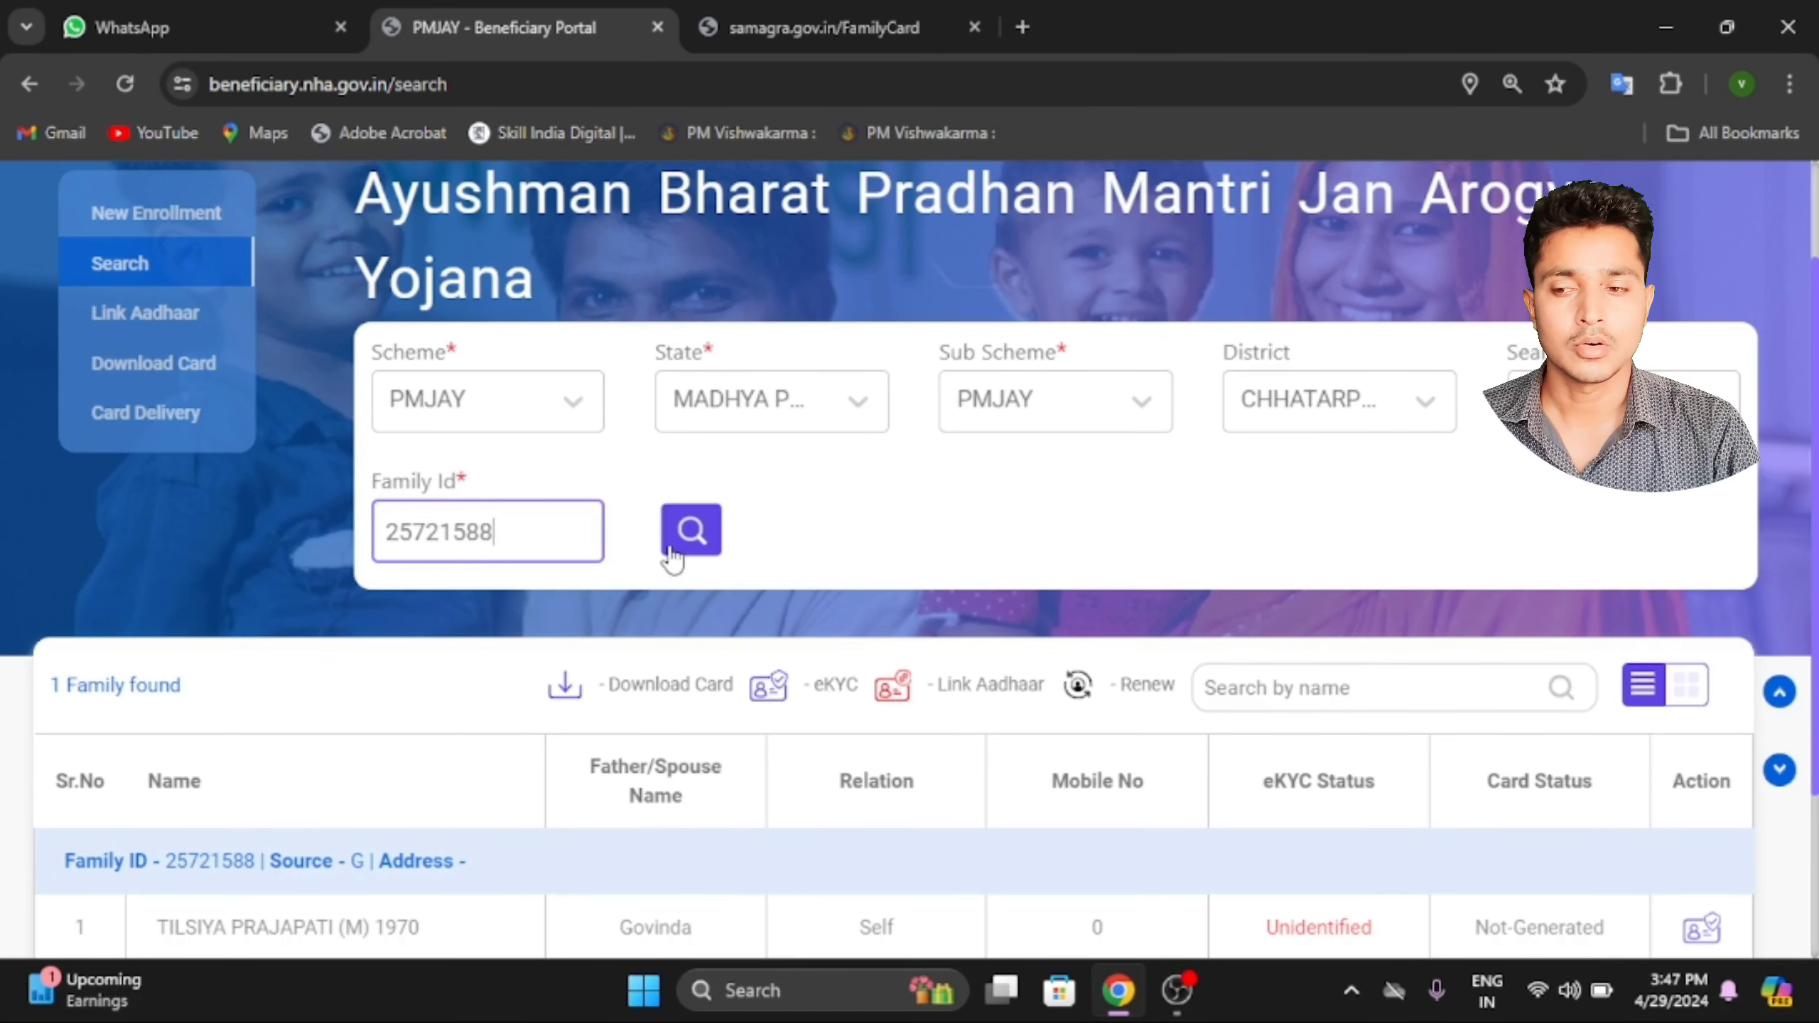
left_click(691, 530)
scroll(502, 625, "down", 1)
scroll(502, 626, "down", 2)
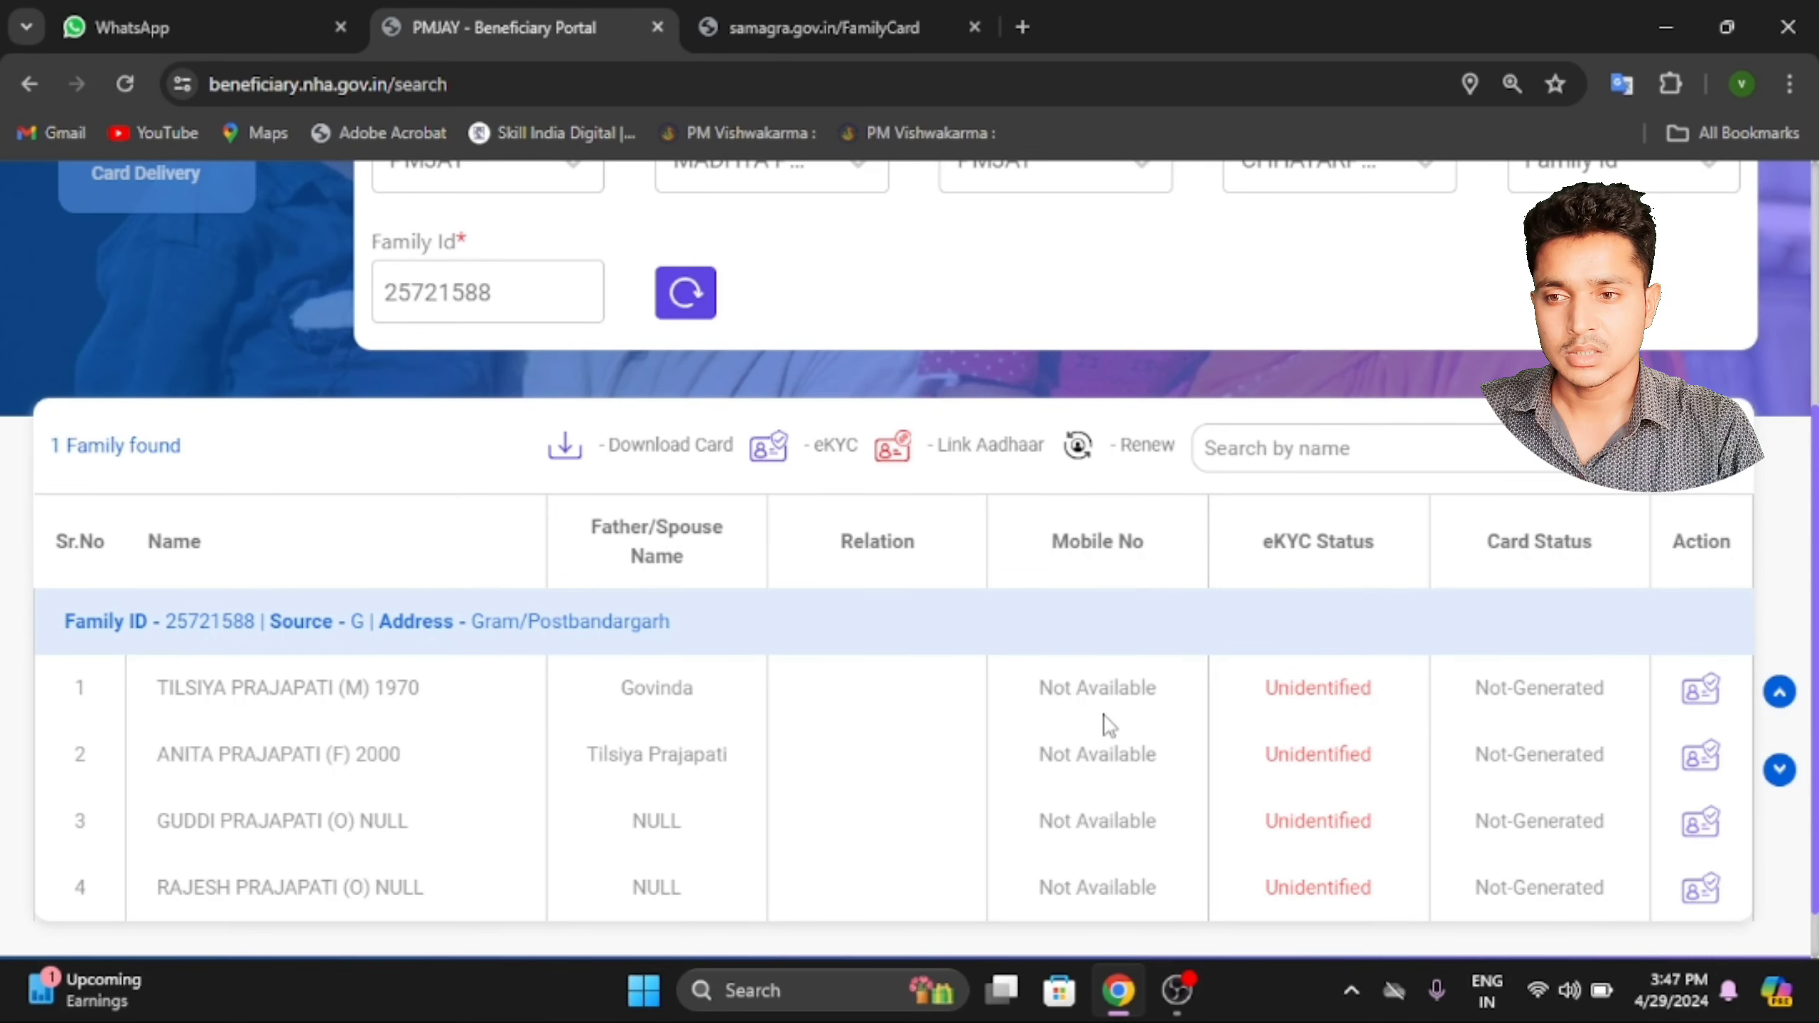
scroll(788, 660, "up", 3)
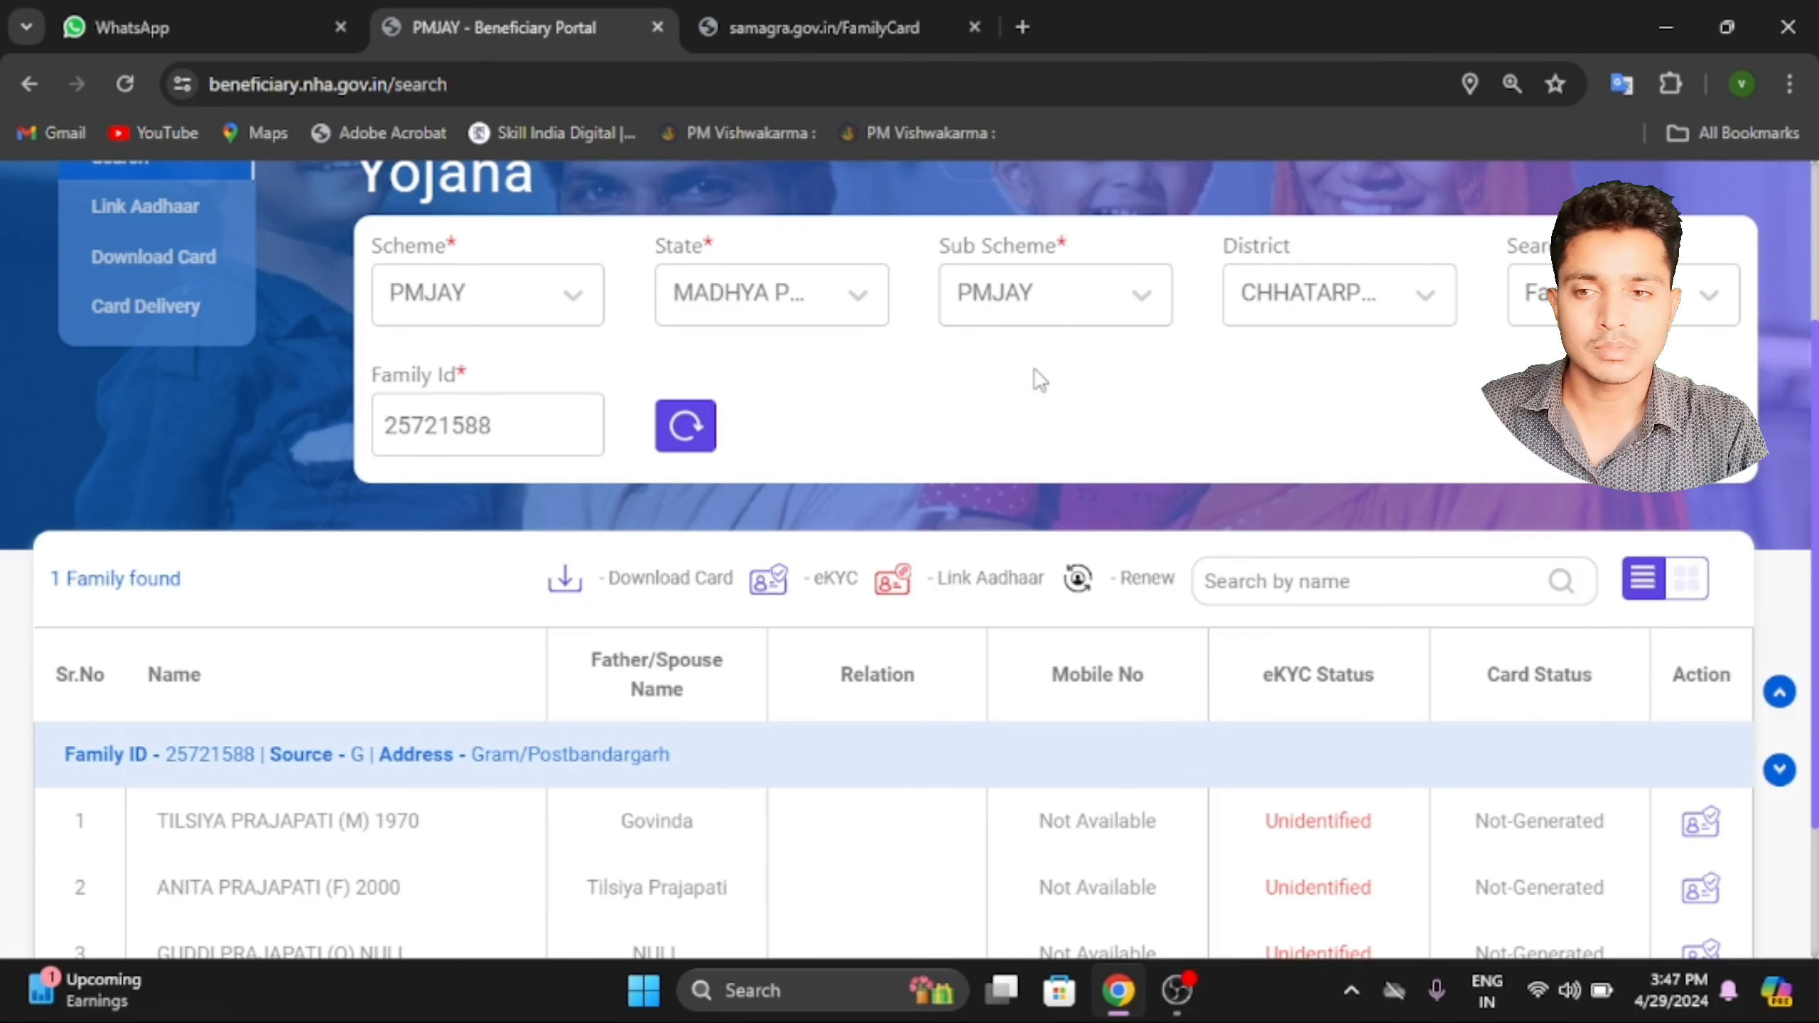
scroll(1062, 480, "down", 2)
scroll(1052, 458, "up", 2)
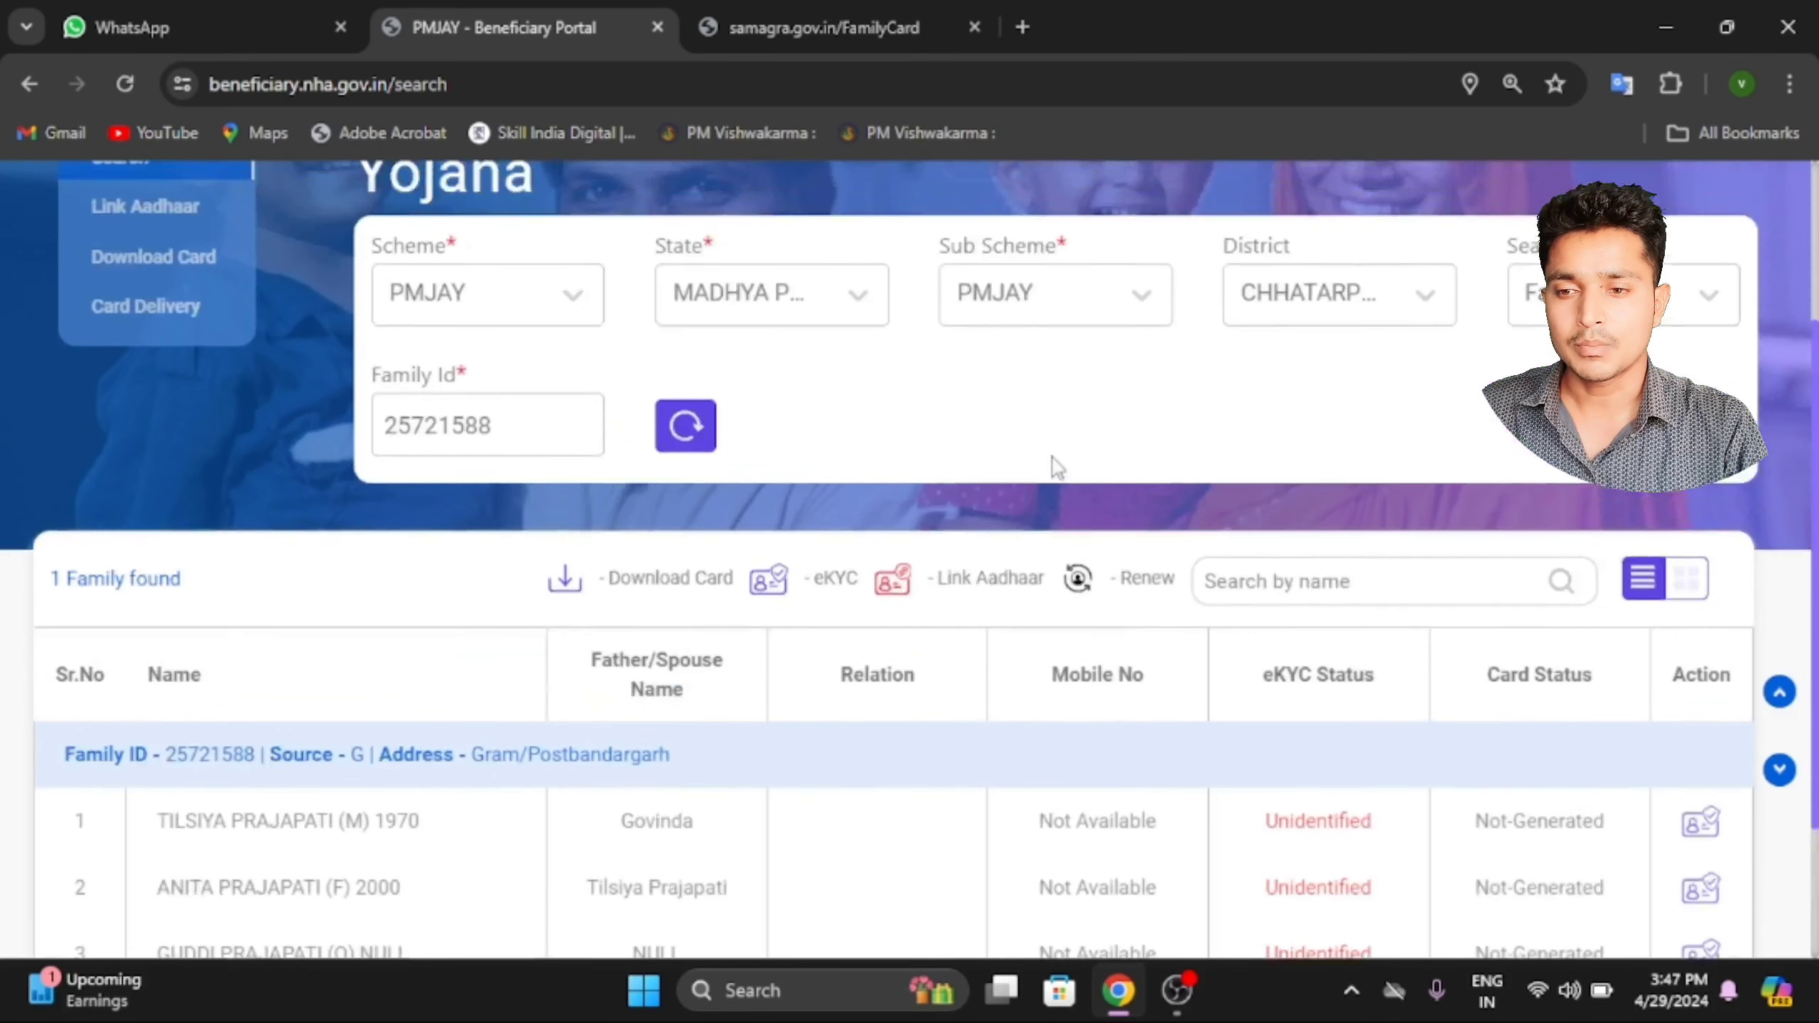
left_click(1047, 302)
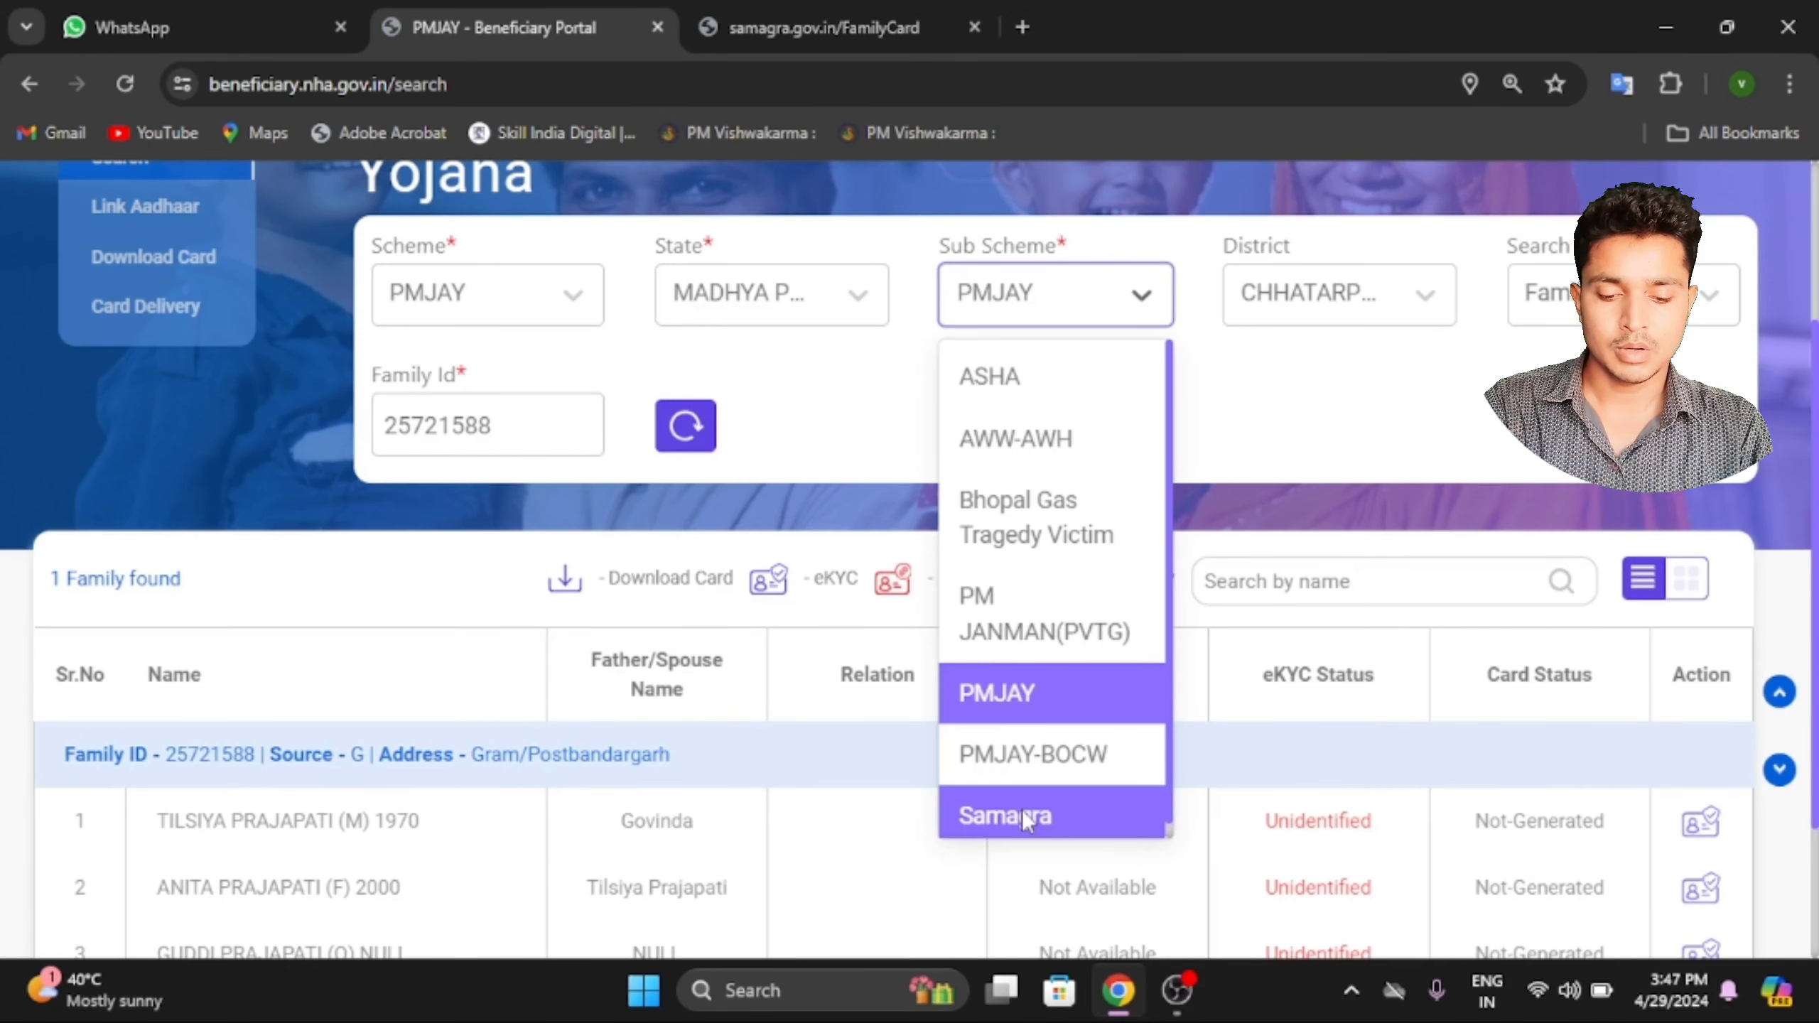
left_click(1025, 818)
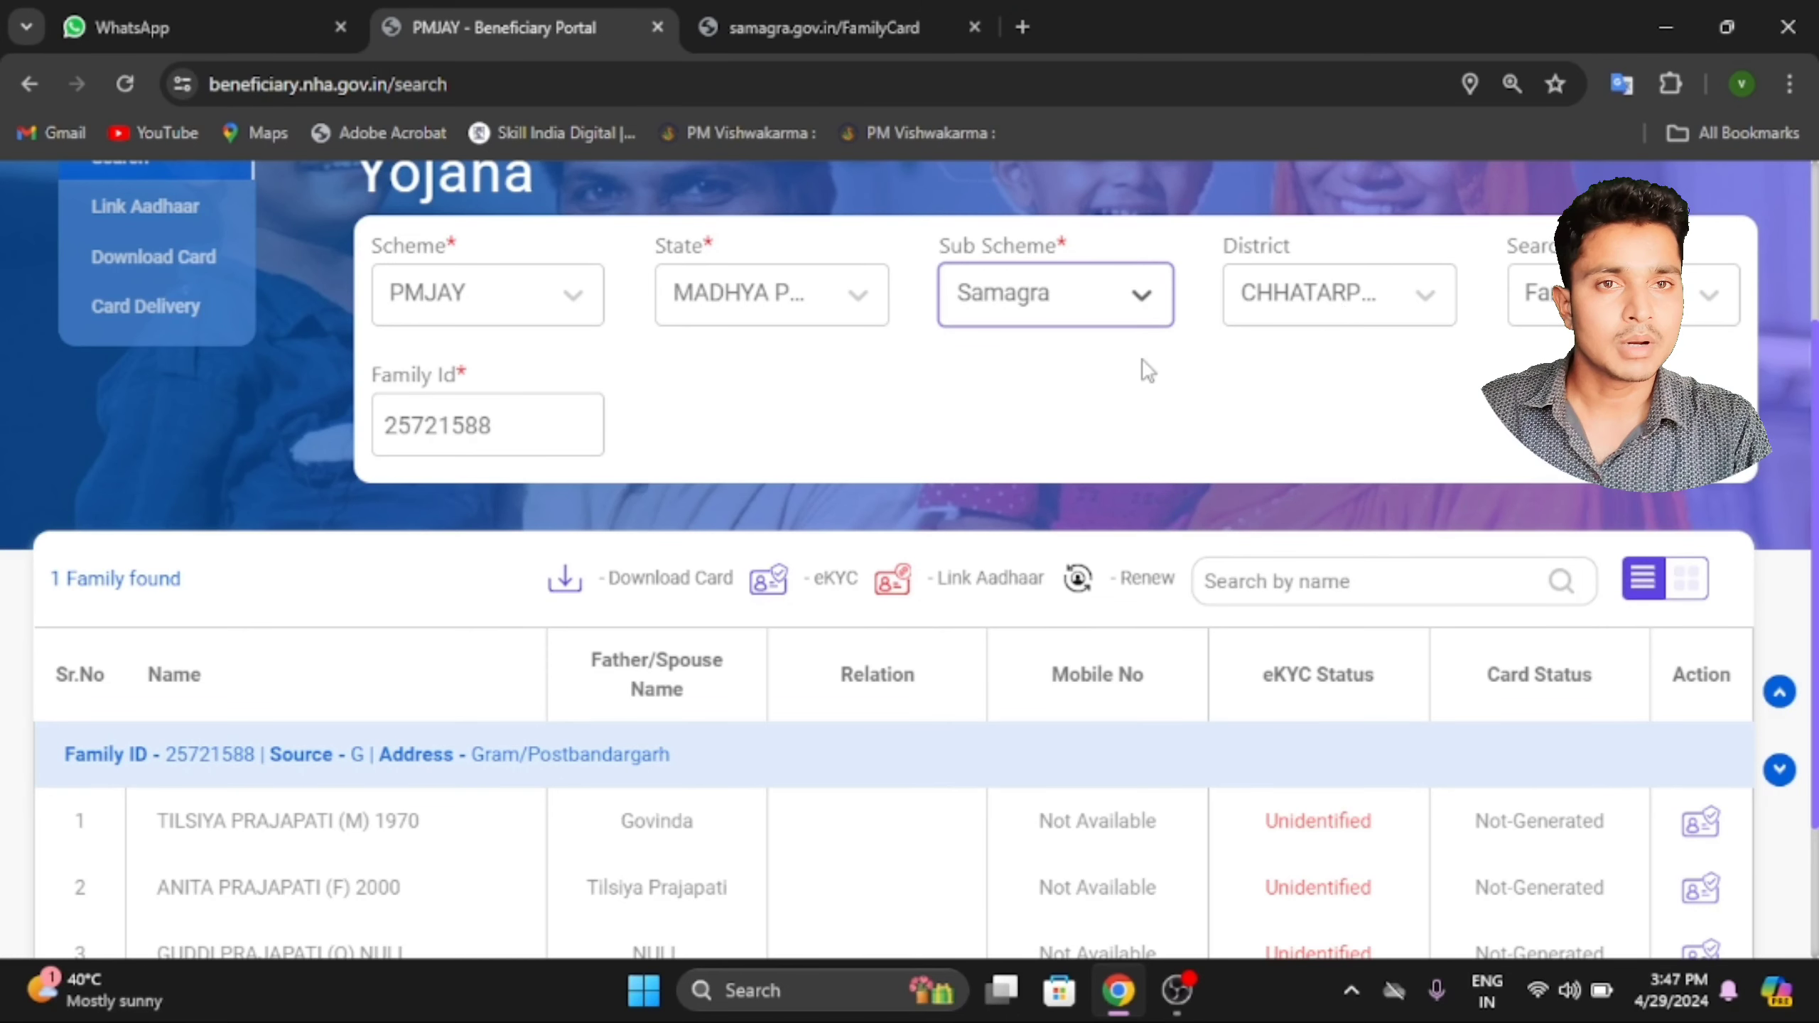
left_click(1110, 292)
left_click(1029, 691)
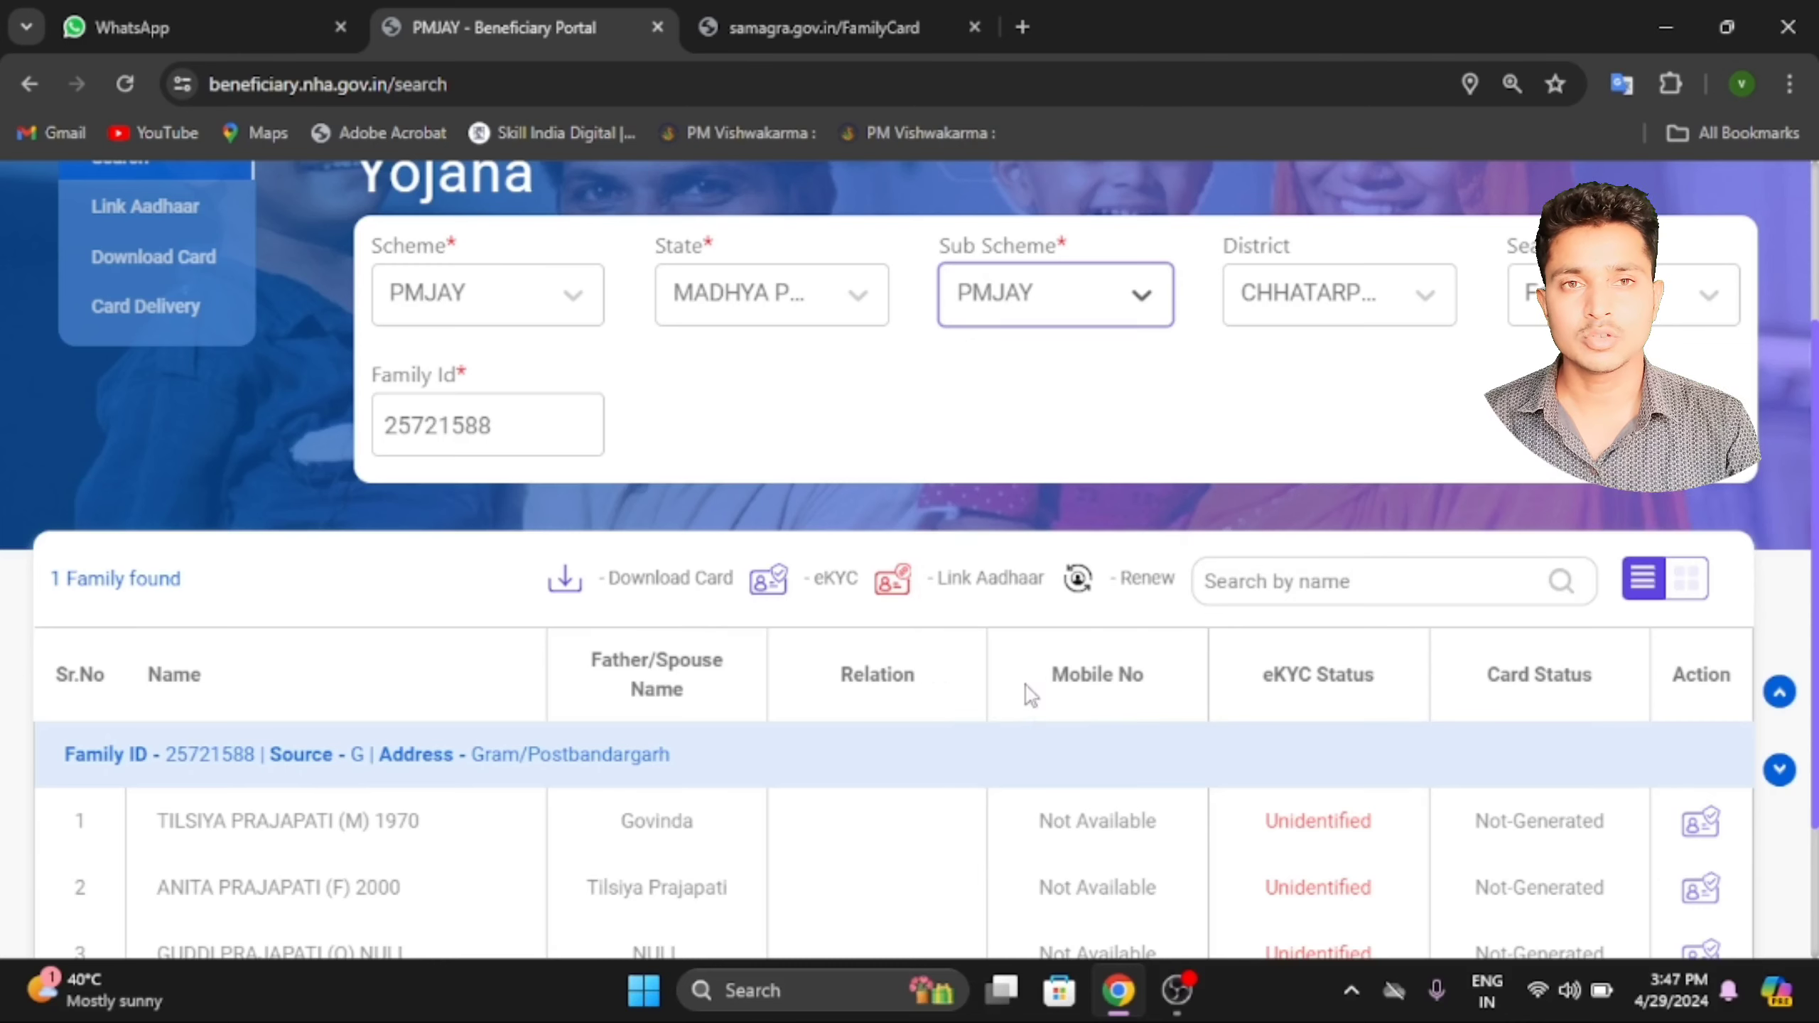
left_click(507, 427)
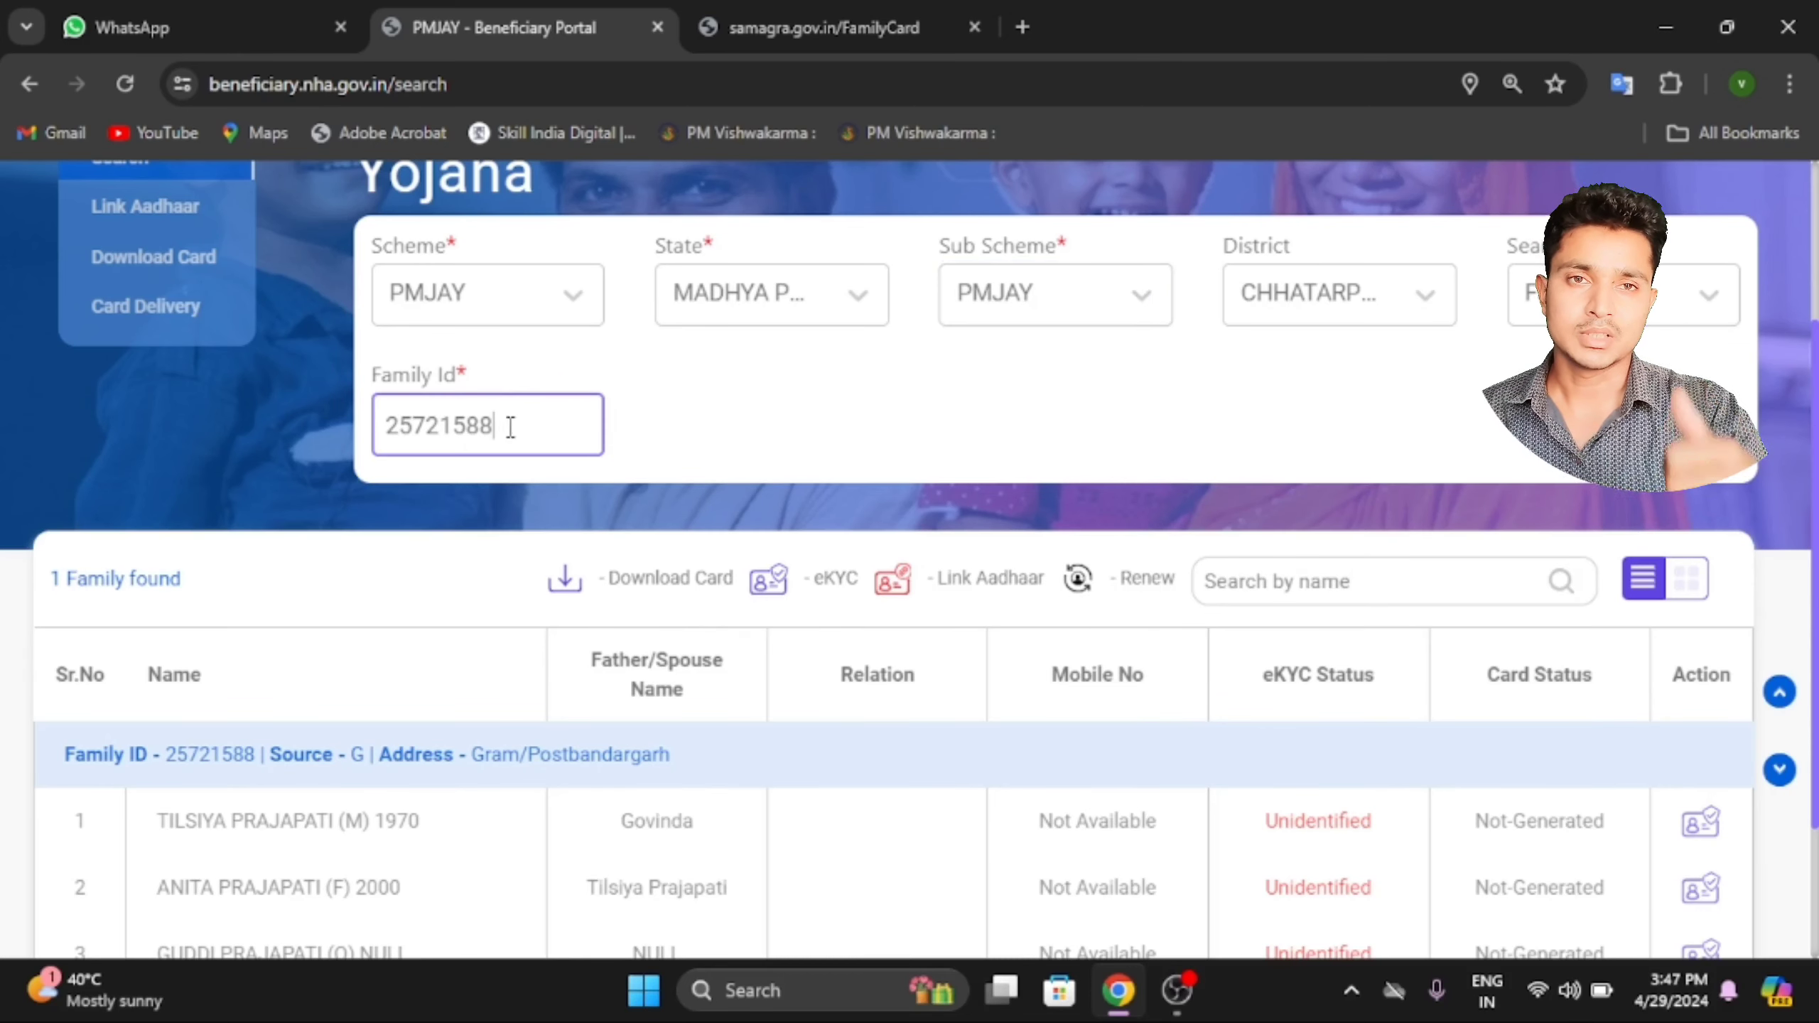
key("BackSpace")
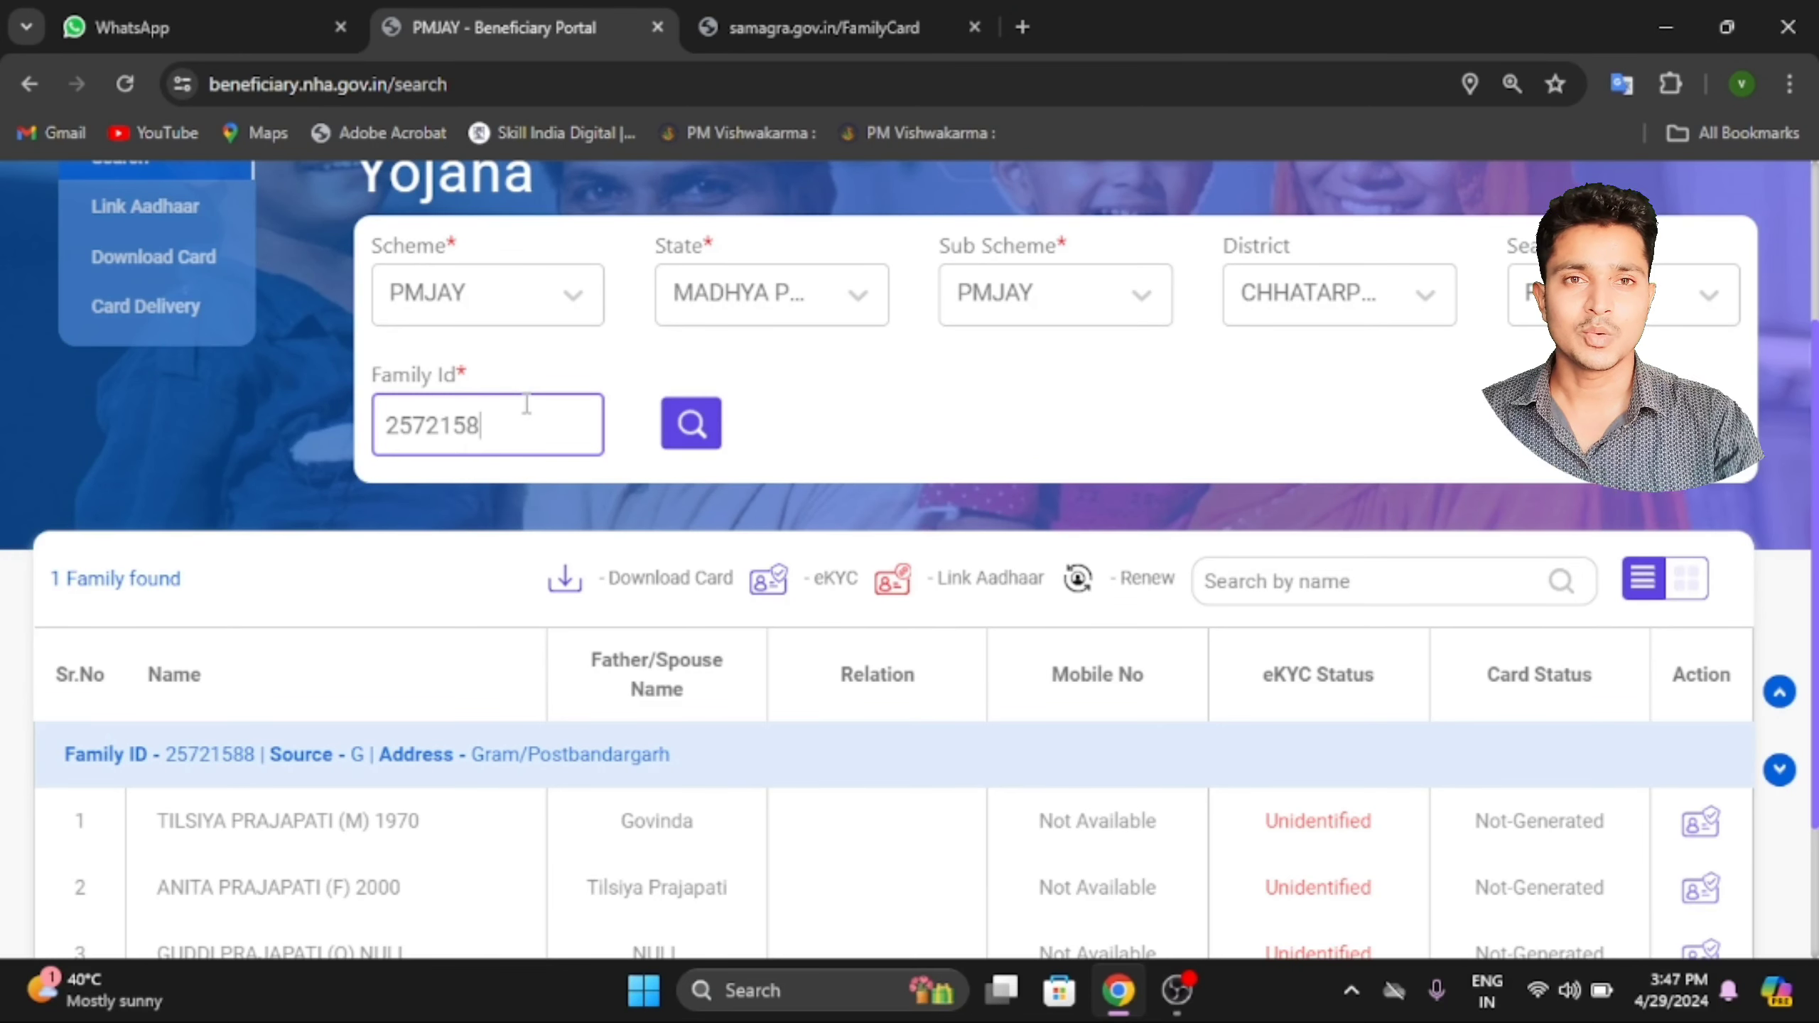
type("8")
left_click(693, 437)
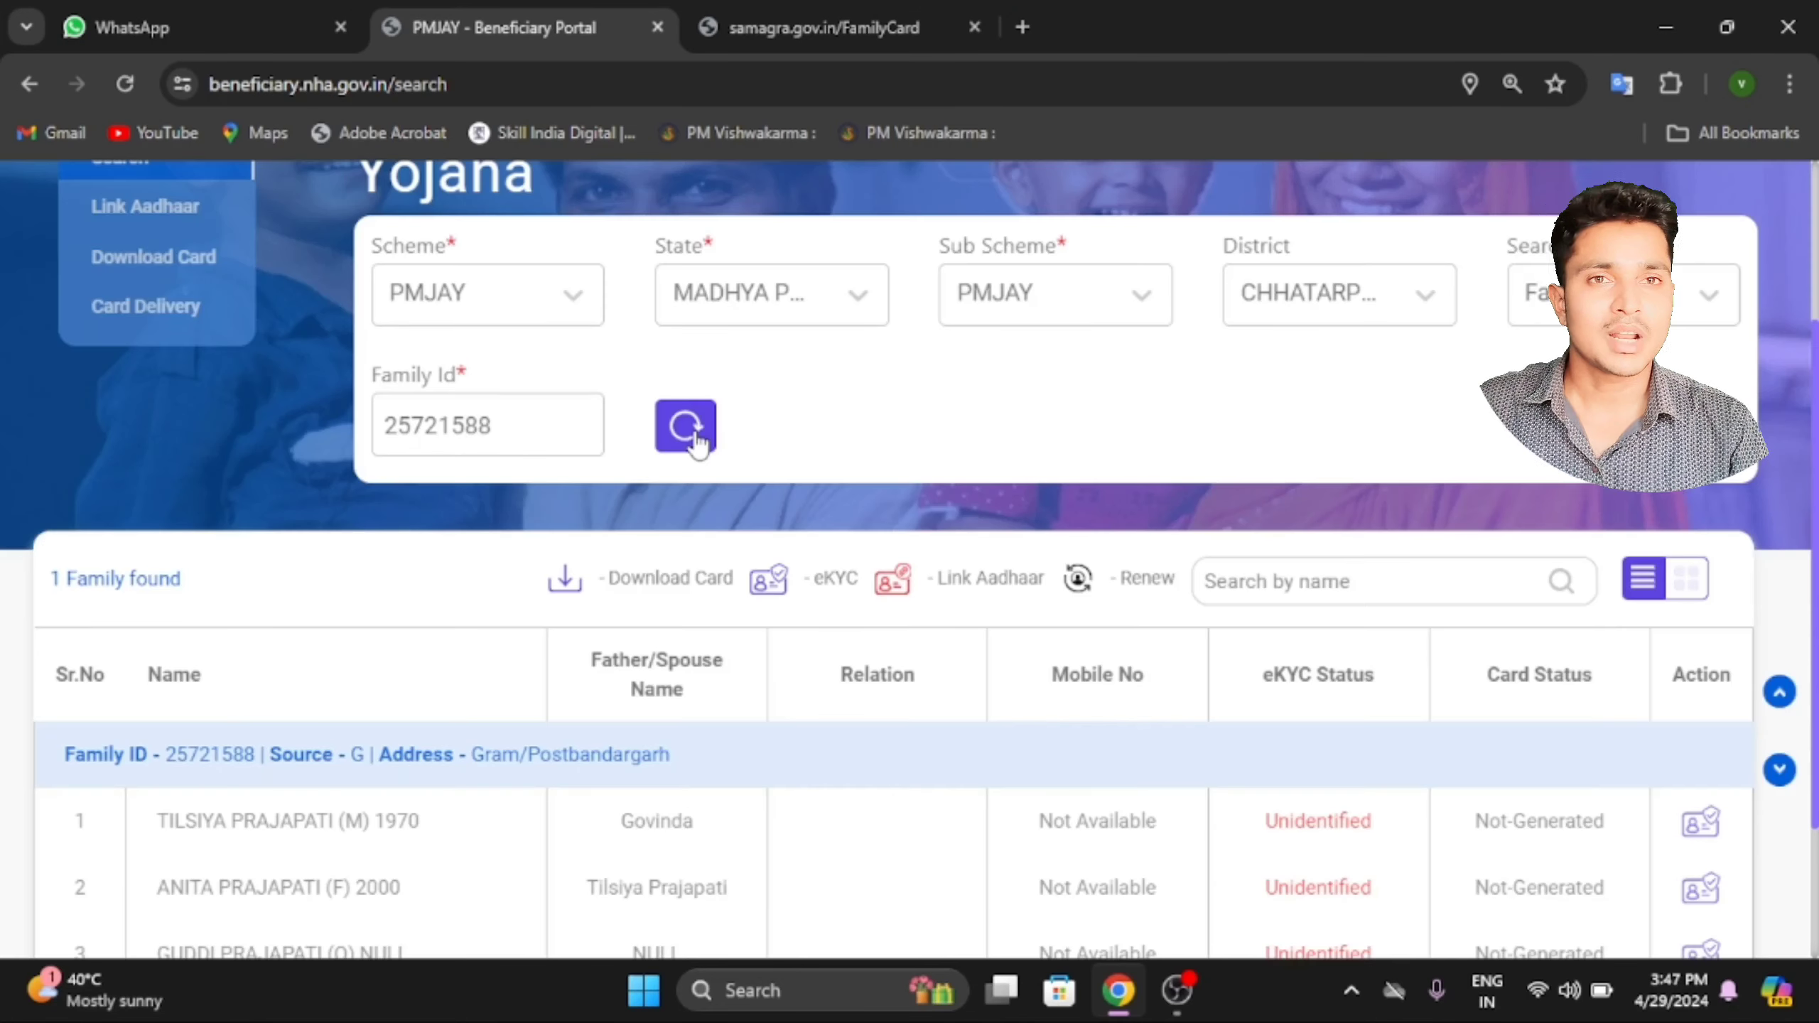